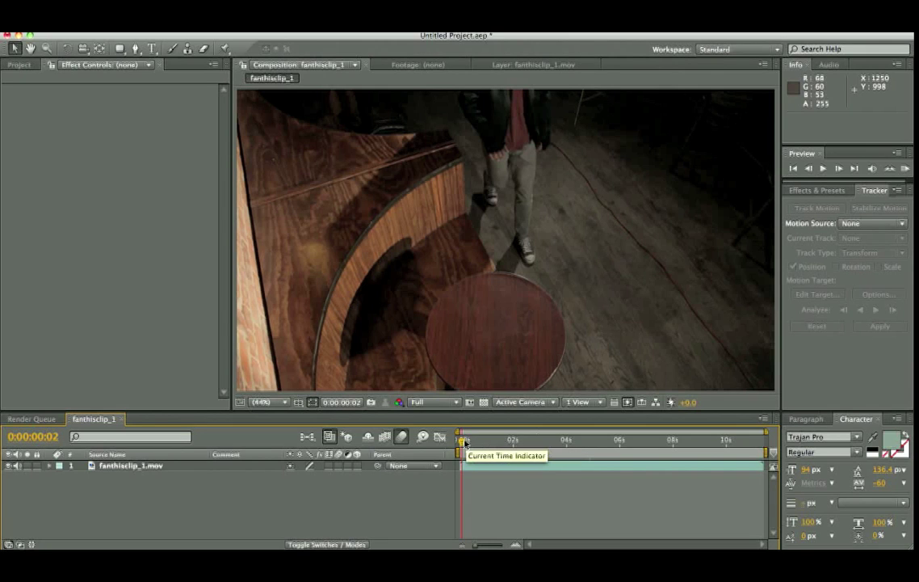
- Scrub the footage to around 3 seconds, then step back to an earlier frame
key(Page_Down)
drag(477, 444, 579, 445)
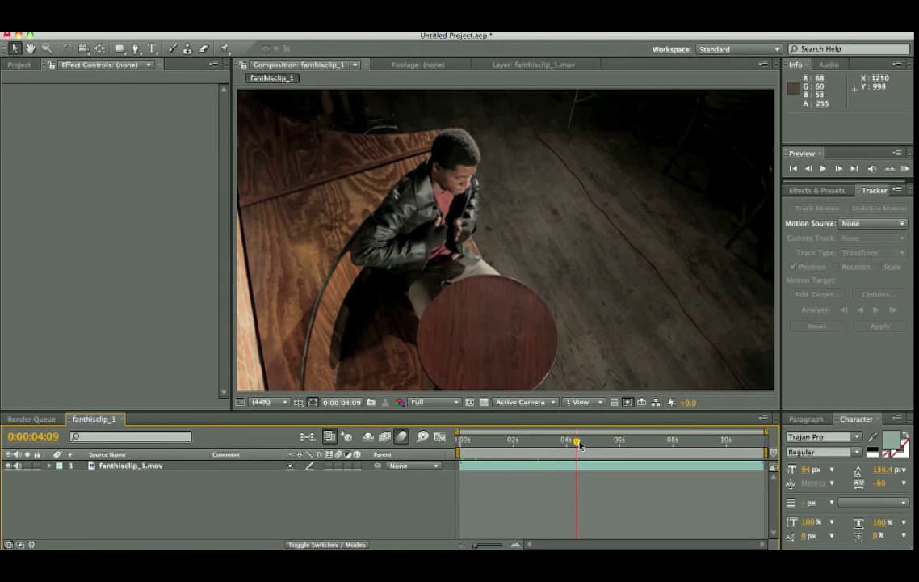
drag(577, 445, 579, 445)
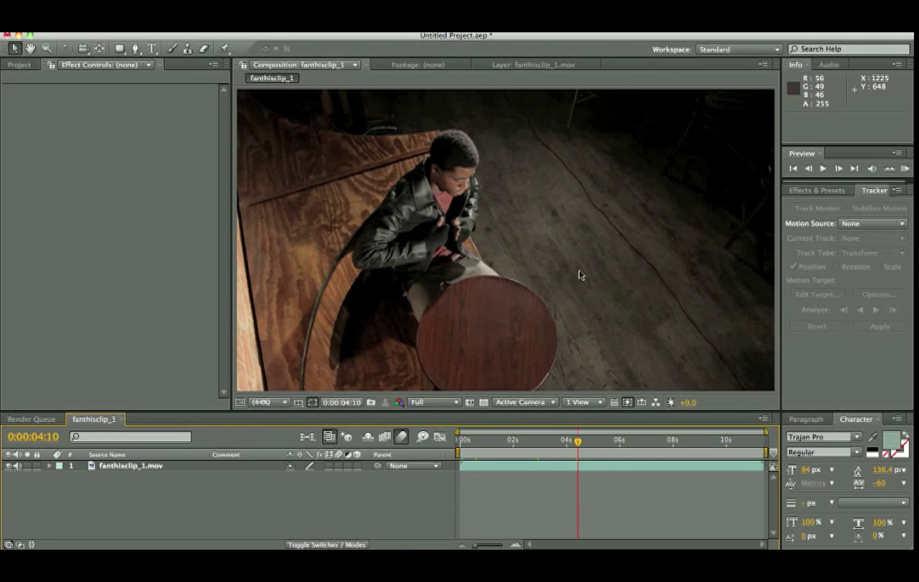
drag(577, 443, 422, 395)
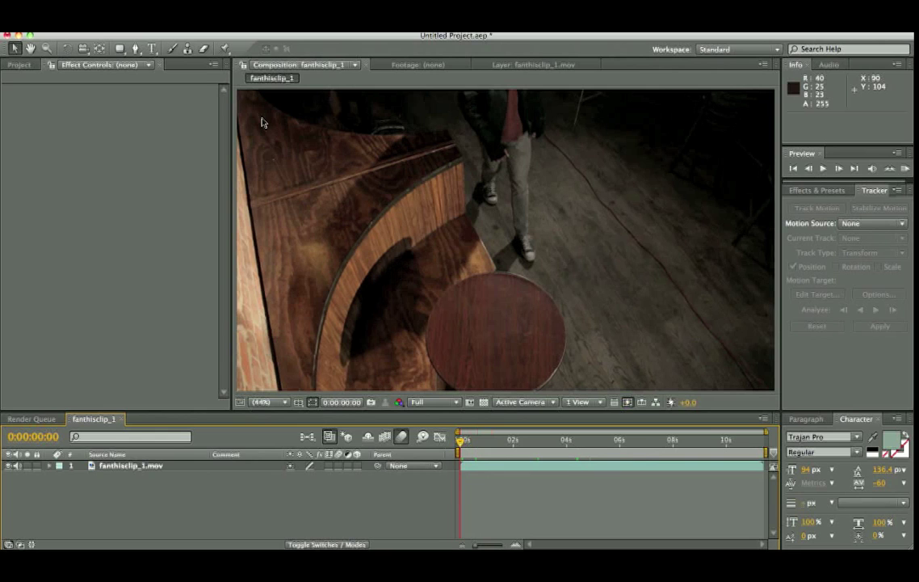
- Add a comp-sized 1920×1080 yellow solid, Yellow Solid 2, above the footage
click(214, 32)
mouse_move(239, 40)
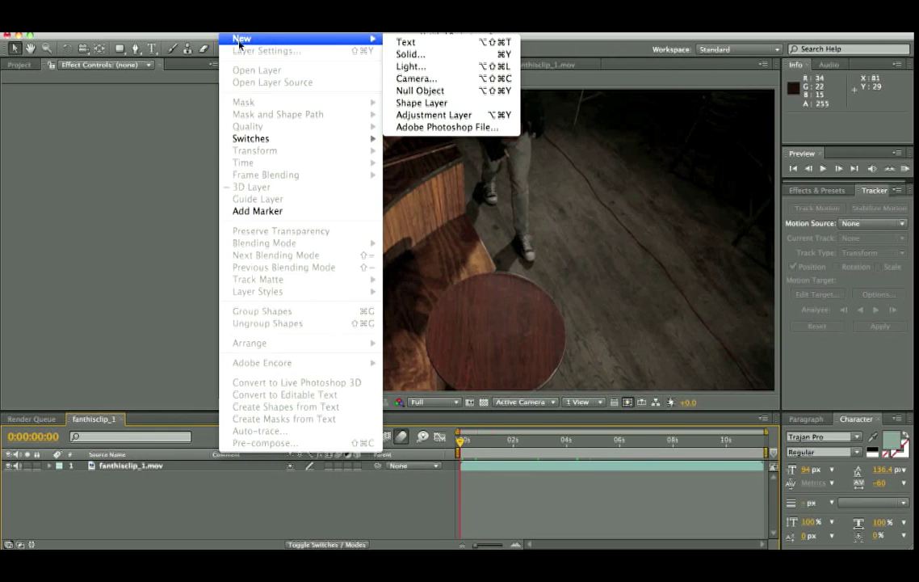
click(410, 54)
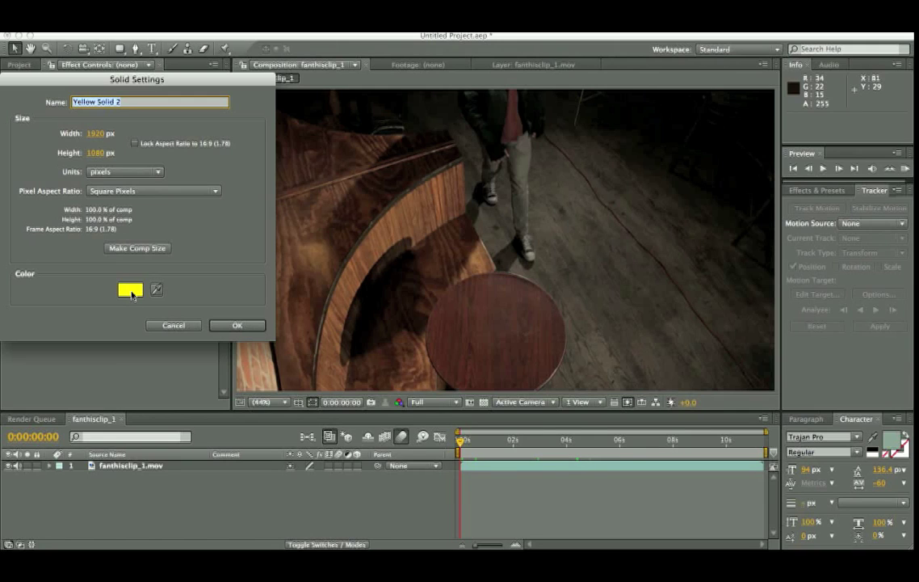
click(137, 247)
click(235, 325)
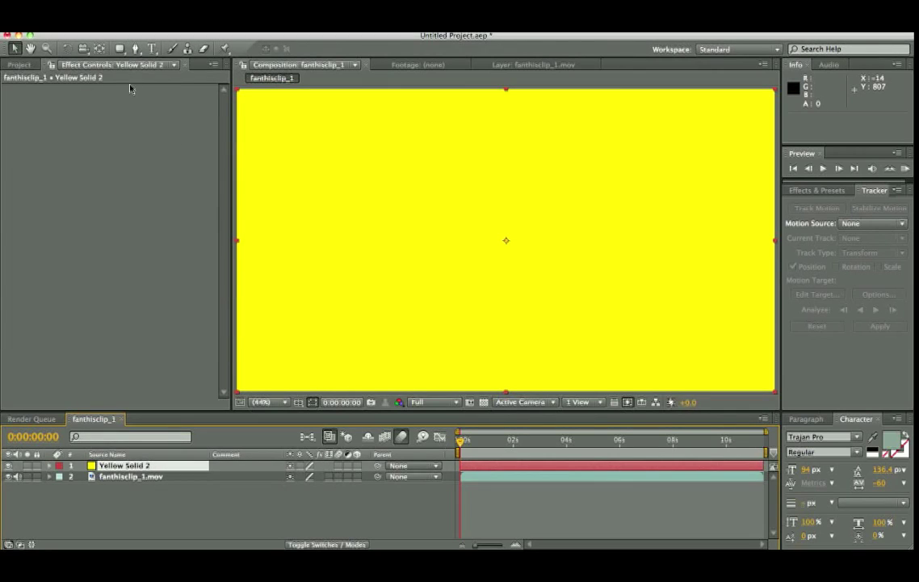
- Mask the yellow solid into a circular hub, a small connector and a rounded-rectangle blade above
drag(119, 48, 158, 76)
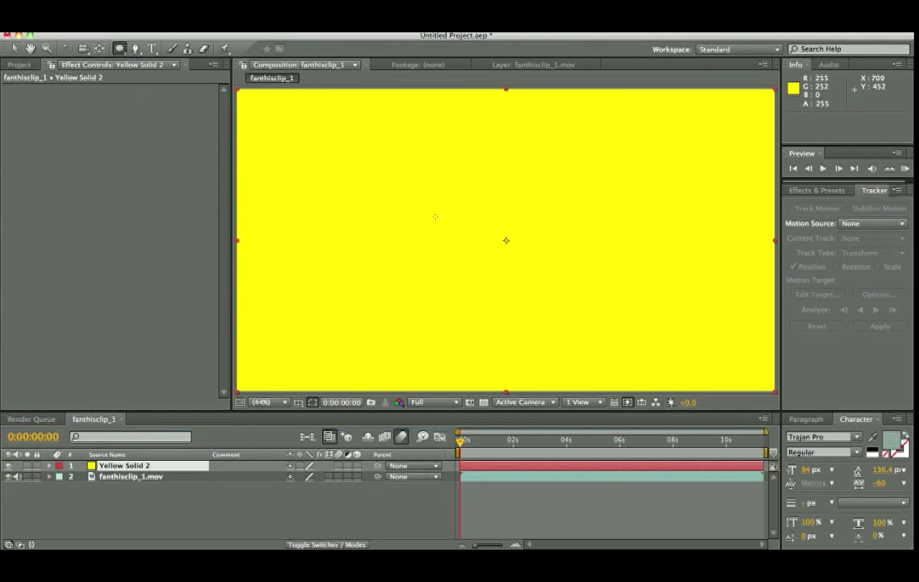
drag(449, 202, 546, 282)
key(ctrl+z)
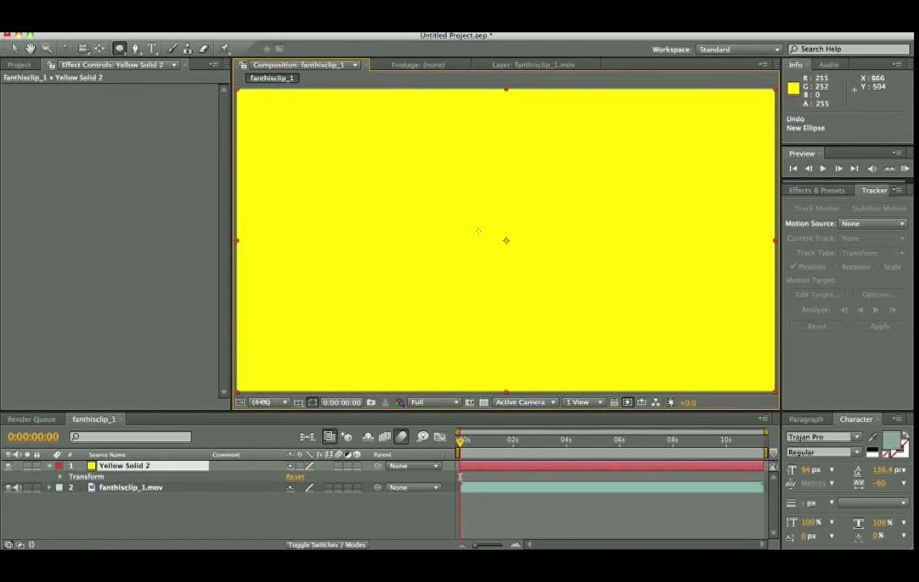
drag(478, 214, 536, 277)
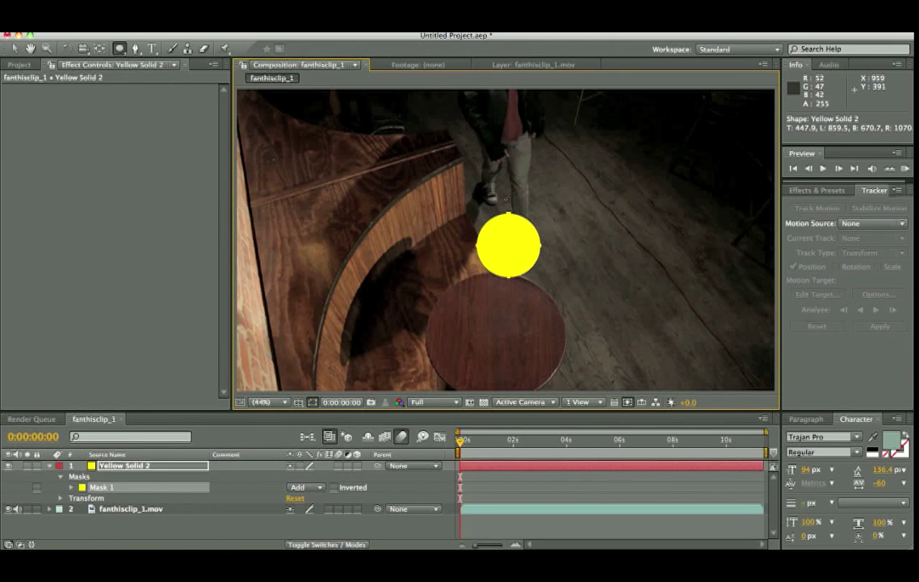
drag(507, 199, 512, 218)
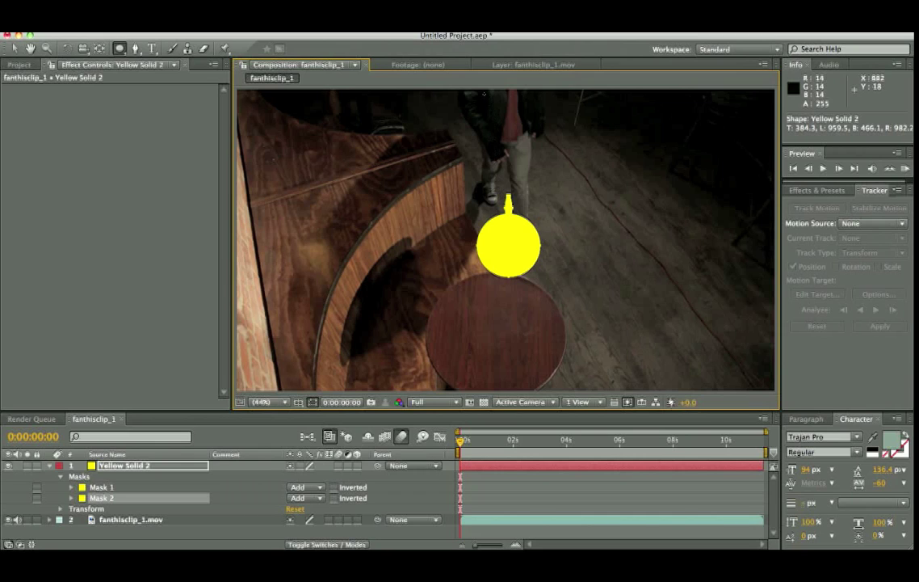
drag(118, 48, 150, 65)
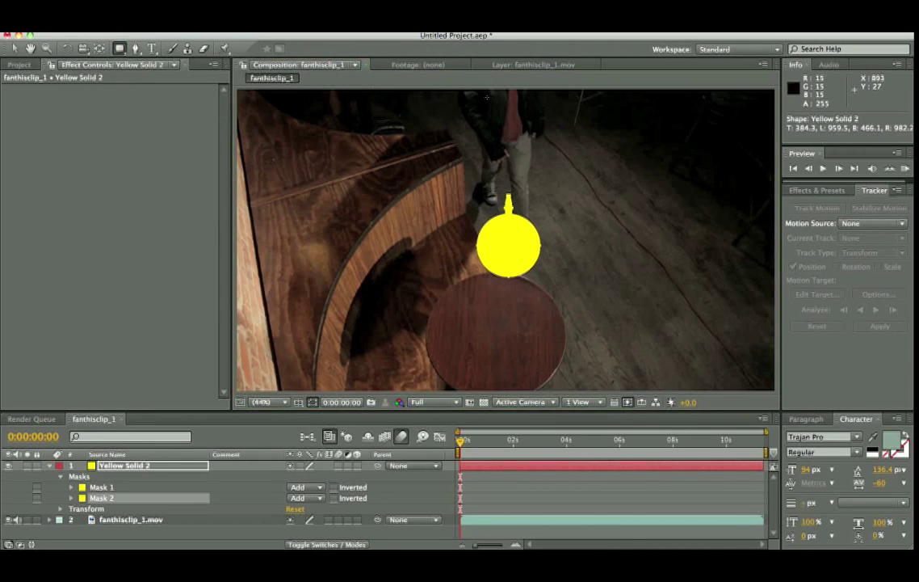
drag(485, 96, 531, 202)
- Redraw blade Mask 3 from the frame top to the connector, then adjust its position and corners
key(super+z)
drag(487, 102, 518, 208)
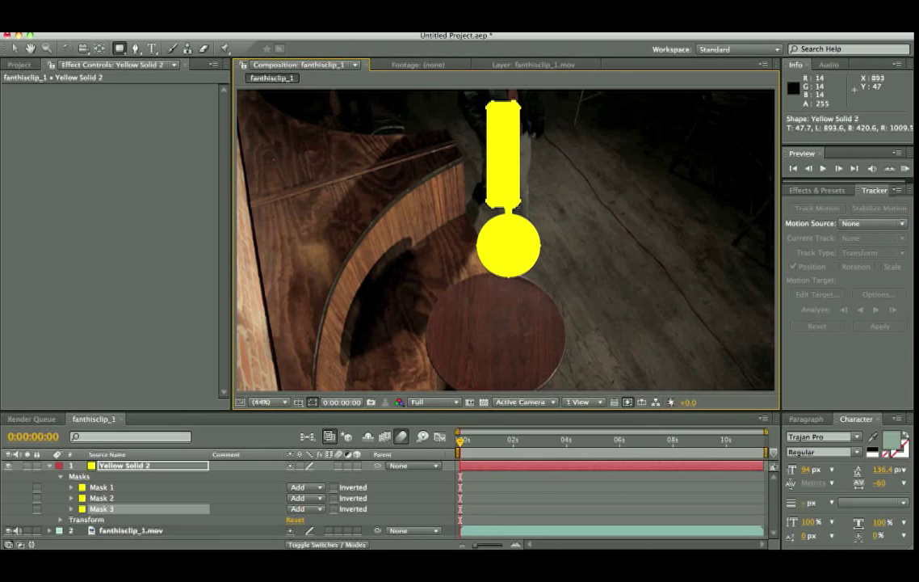
key(v)
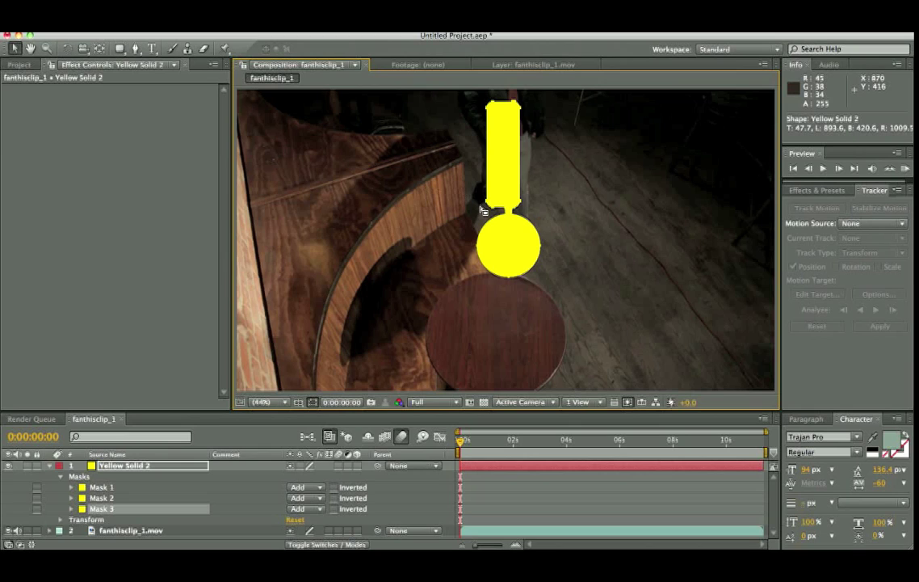
drag(492, 208, 498, 200)
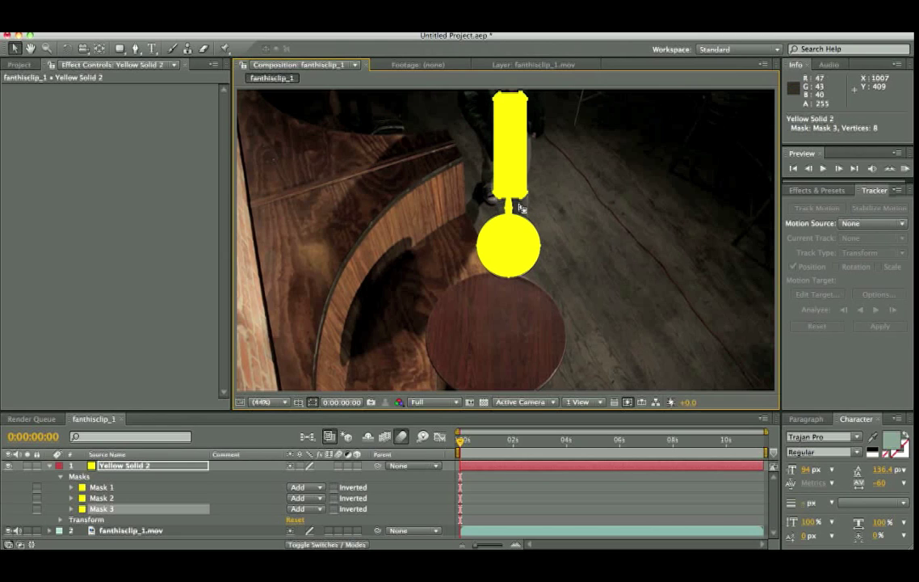
click(520, 207)
click(505, 203)
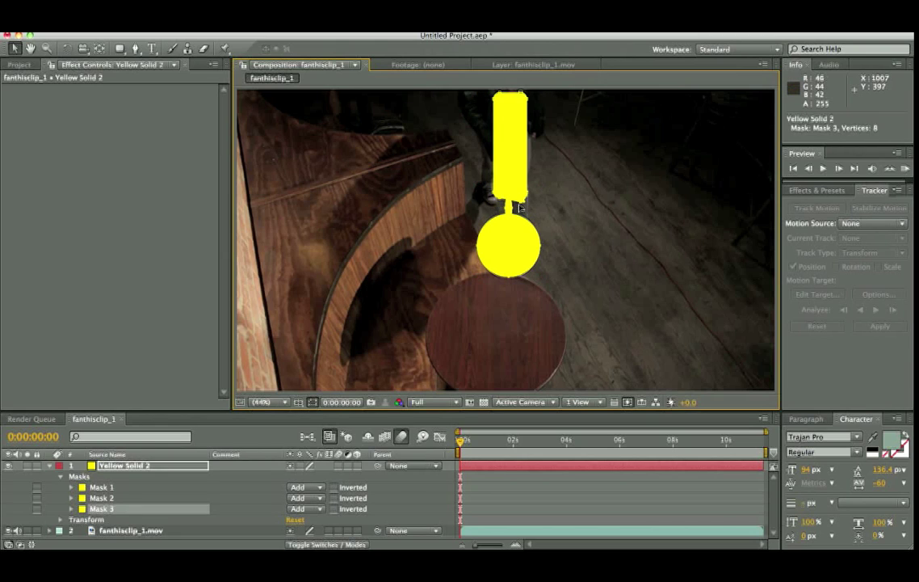
click(503, 204)
- Move the blade layer's anchor point to the hub's centre and collapse its properties
click(128, 466)
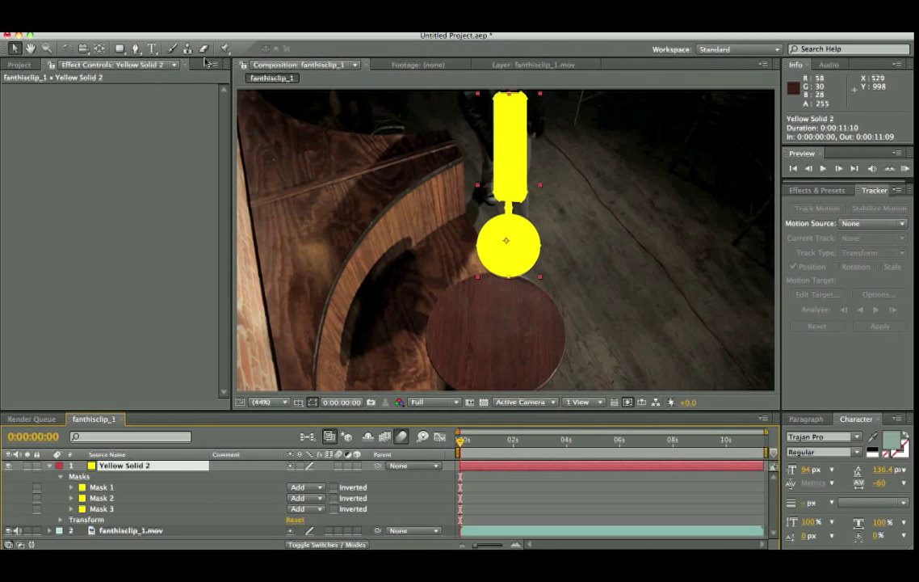
click(98, 48)
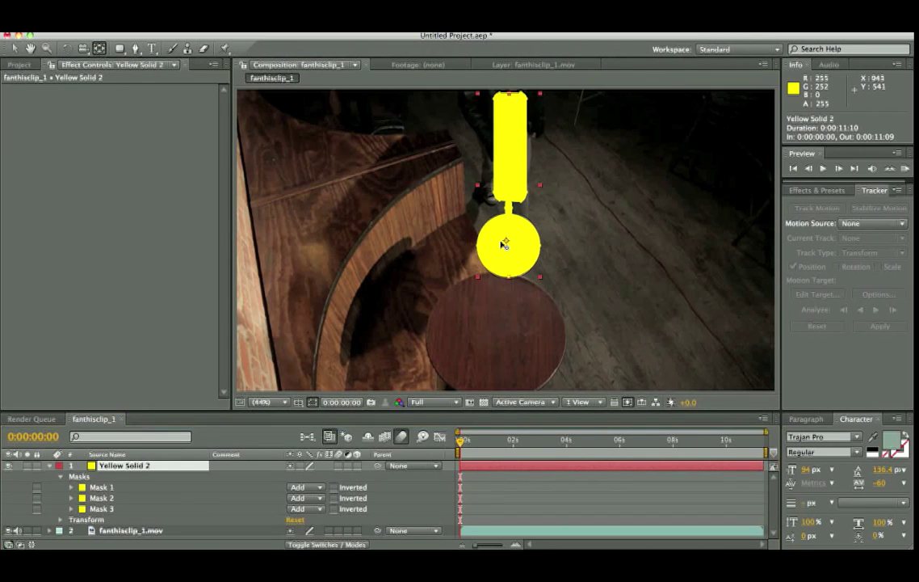
drag(506, 241, 508, 247)
click(134, 466)
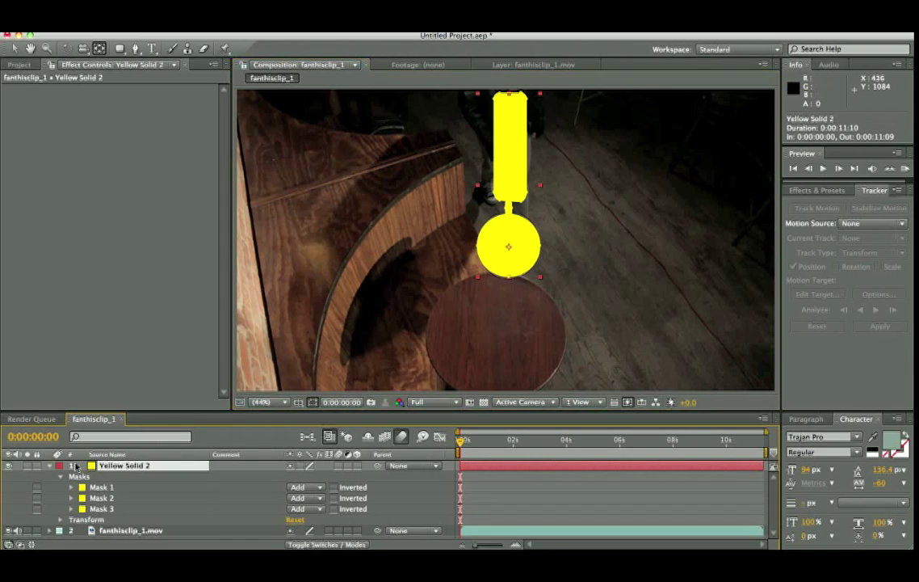
click(49, 466)
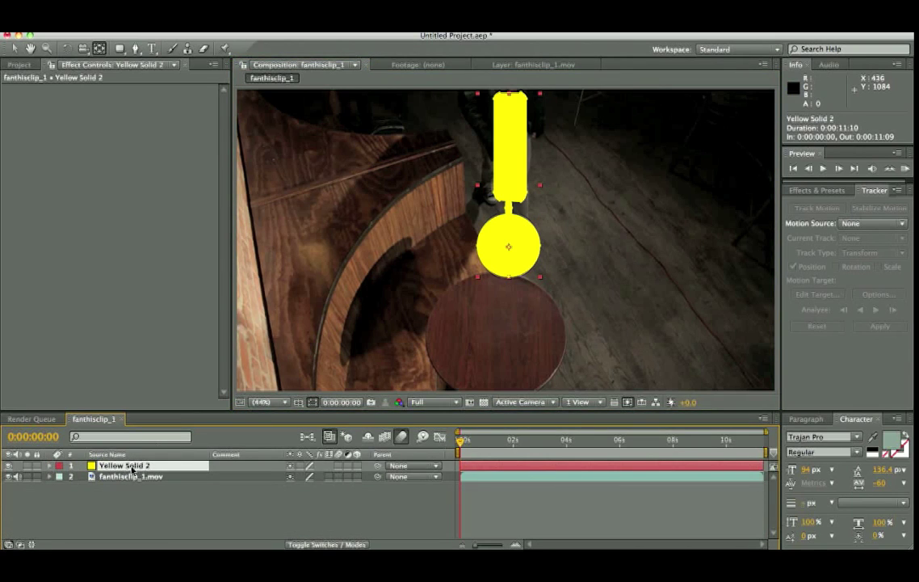
- Duplicate the blade twice, rotating the copies into the second and third blade positions
key(super+d)
key(r)
drag(303, 475, 347, 478)
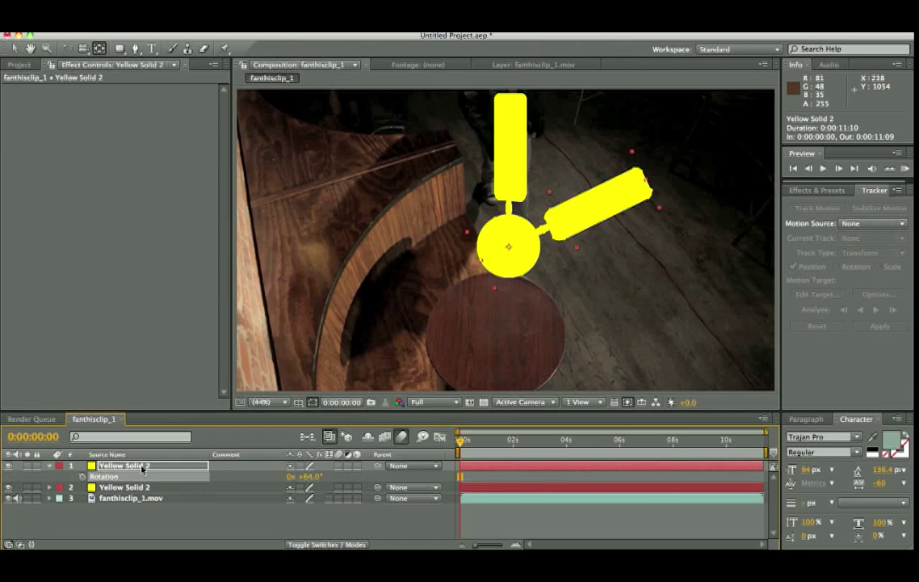
key(super+d)
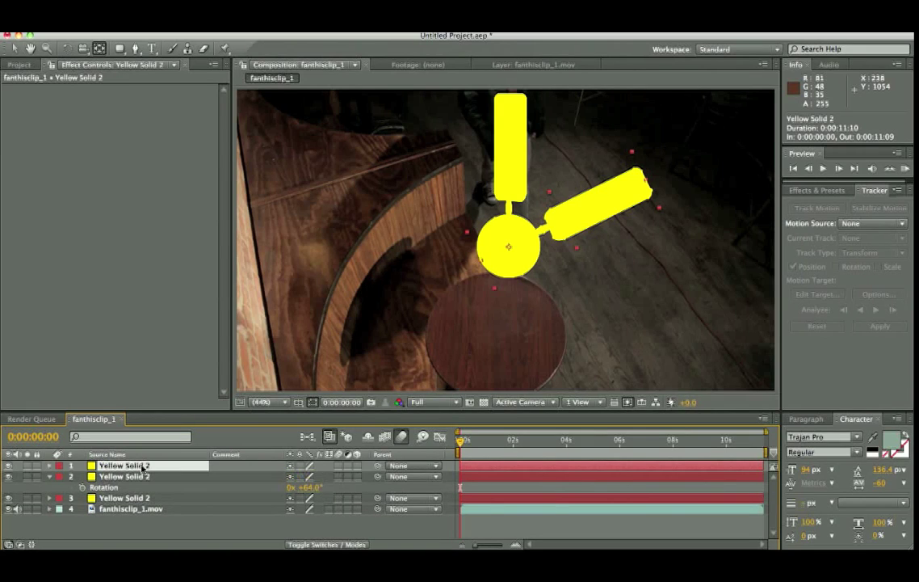
key(r)
drag(312, 475, 362, 480)
key(Return)
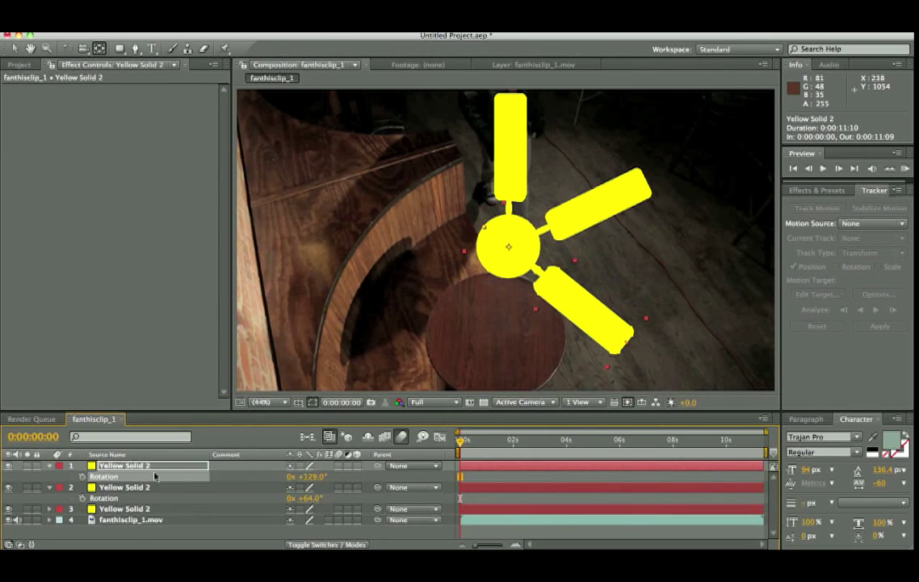
- Add a fourth blade rotated to 220° and a fifth rotated copy
key(ctrl+d)
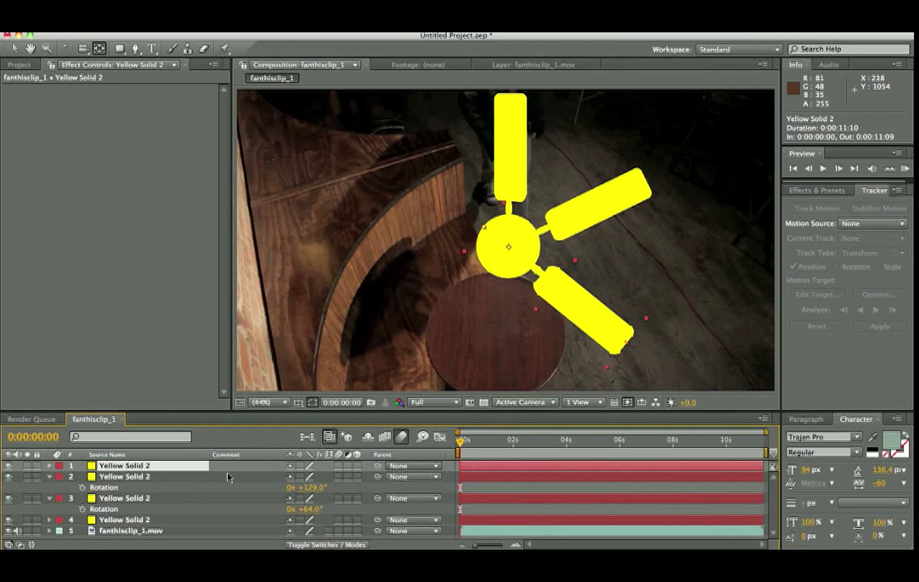
key(r)
drag(306, 475, 284, 476)
drag(356, 476, 368, 476)
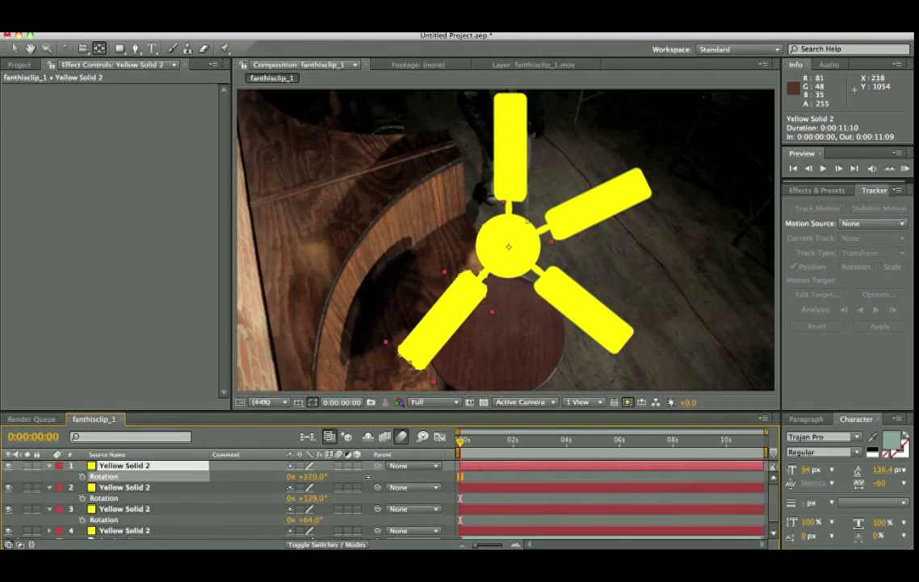
key(Return)
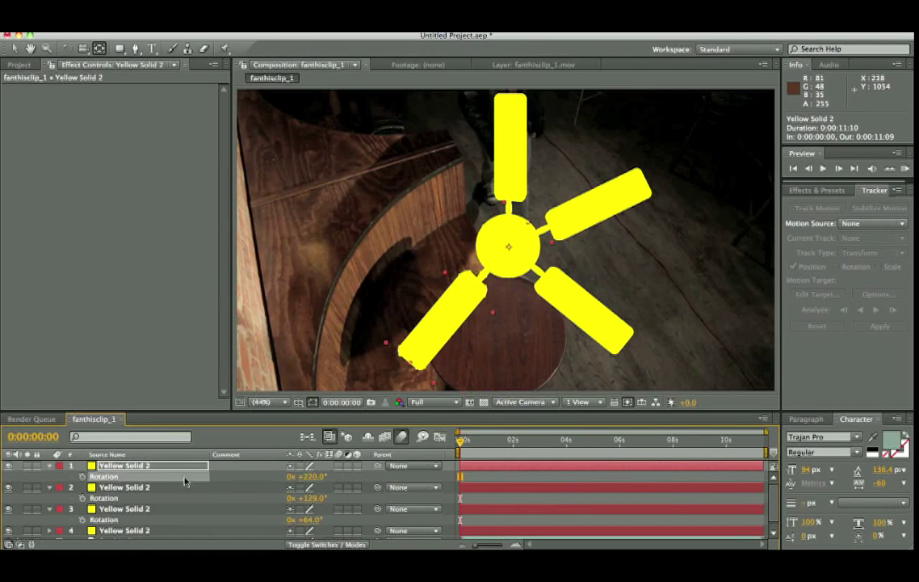
key(Return)
key(super+d)
key(r)
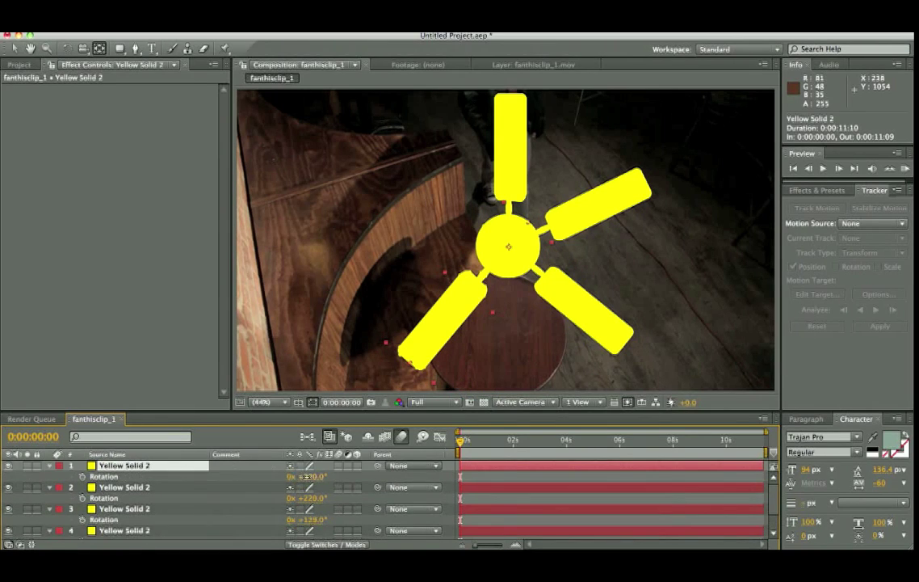
drag(309, 476, 353, 477)
key(Return)
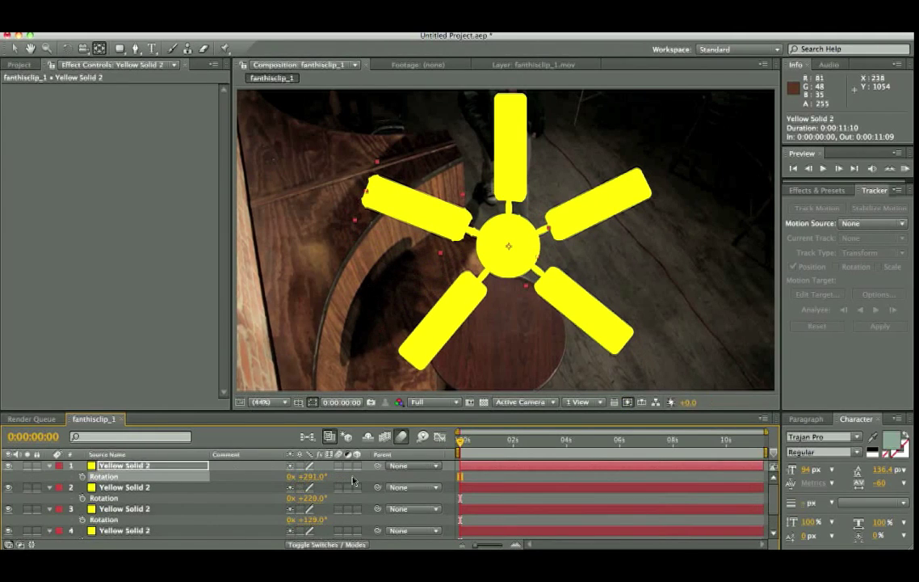
- Readjust the third blade layer's Rotation to about 136°
click(150, 491)
key(Return)
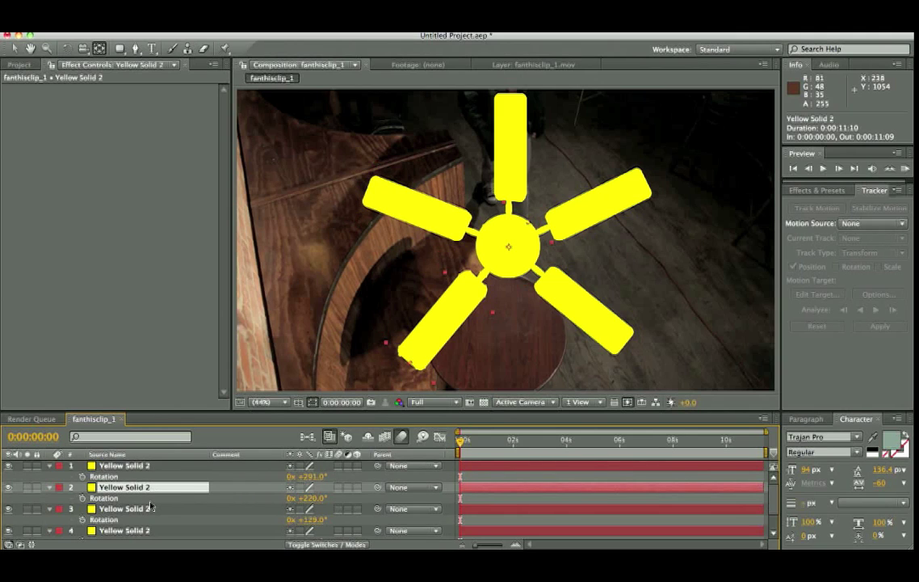
click(150, 507)
key(Return)
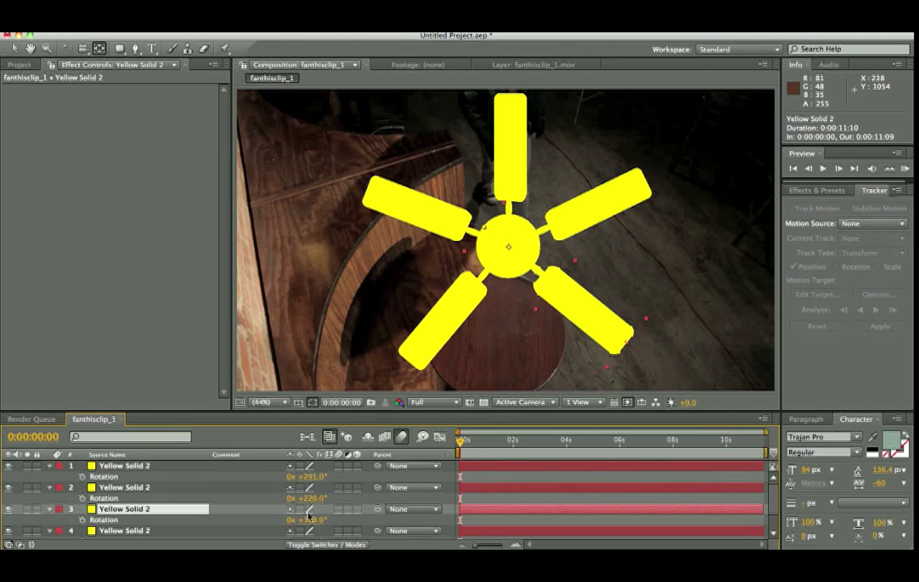
drag(307, 517, 312, 521)
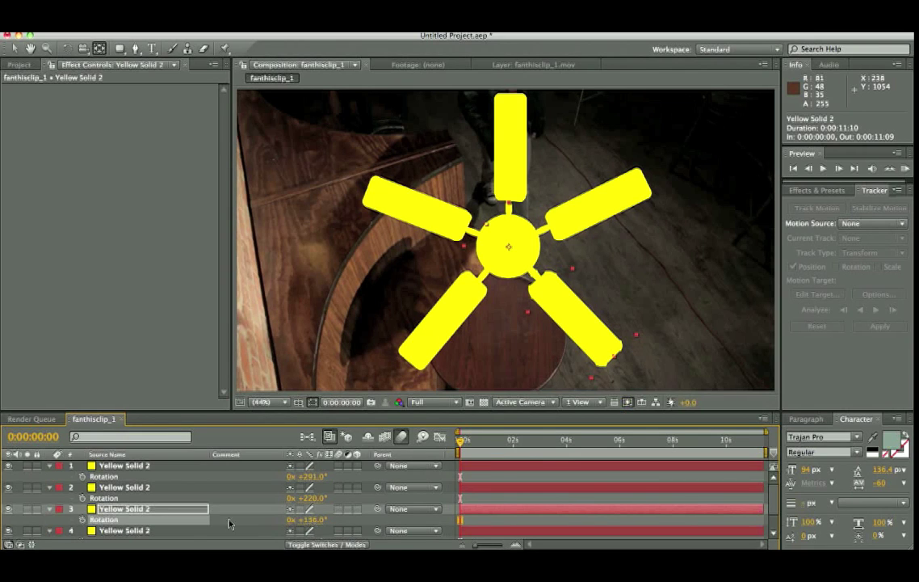
- Collapse the Rotation properties of the blade layers in the timeline
click(49, 466)
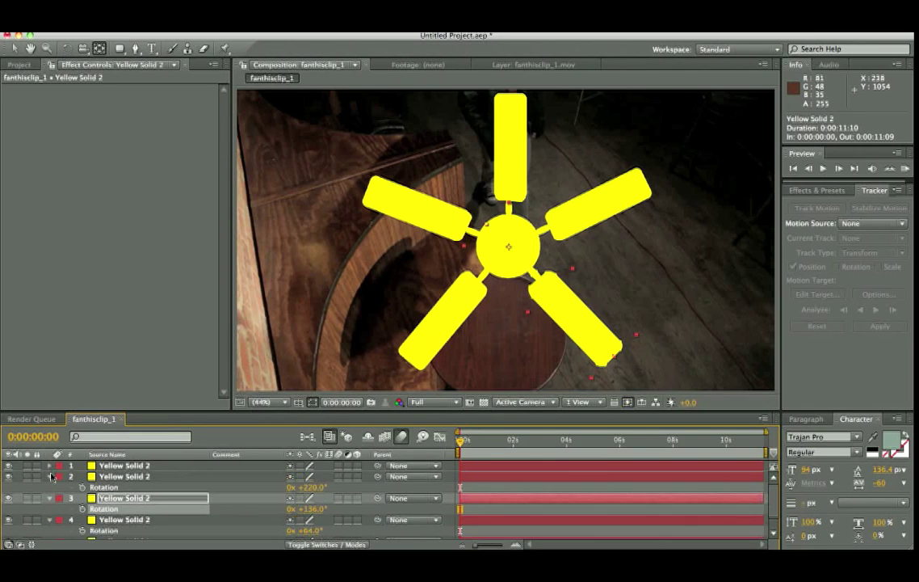
key(F2)
click(49, 477)
click(49, 487)
click(49, 497)
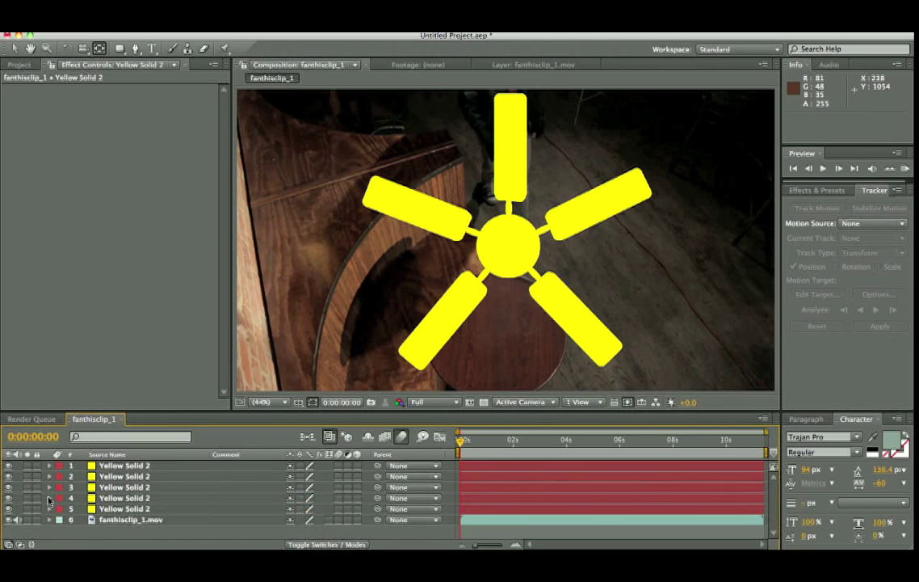
- Select all five Yellow Solid 2 blade layers and pre-compose them into Pre-comp 2
click(136, 466)
shift+click(148, 509)
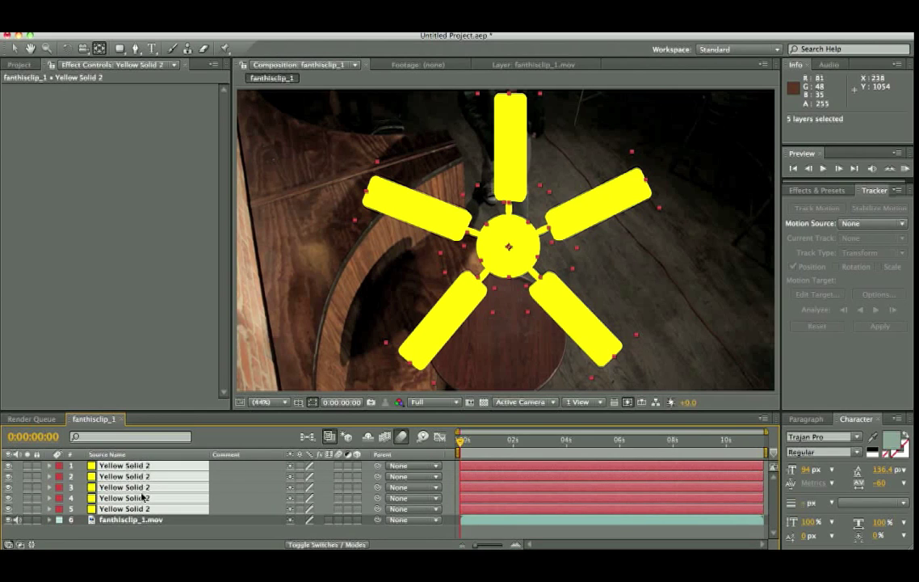
right_click(219, 234)
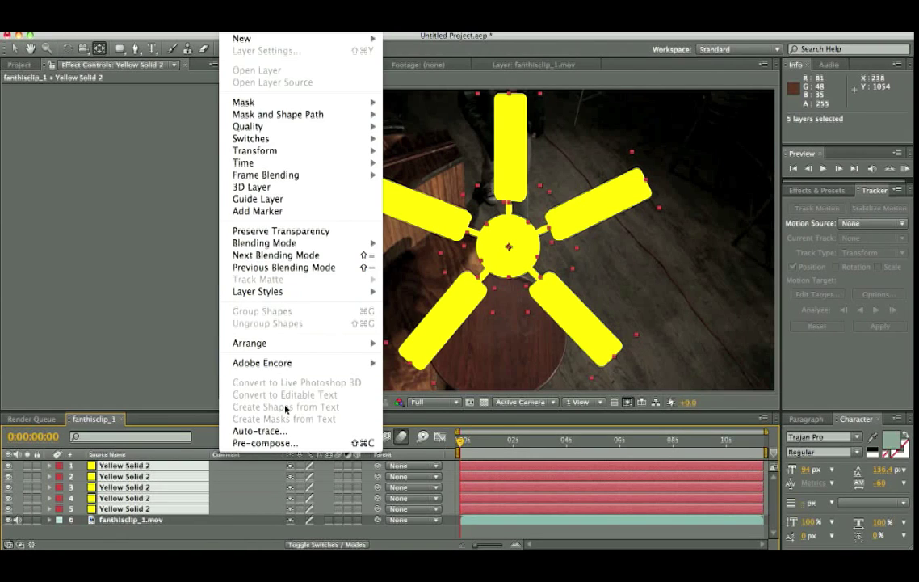
click(293, 444)
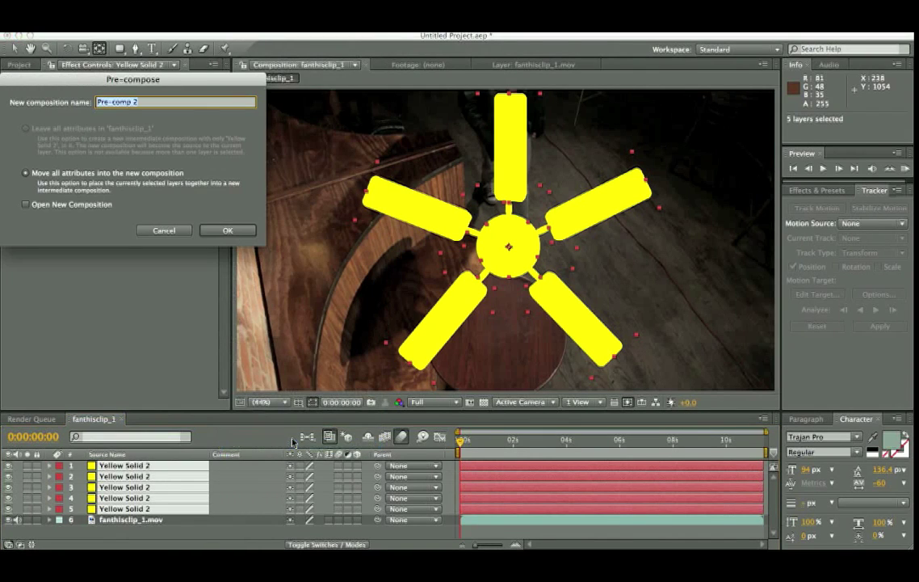
click(225, 229)
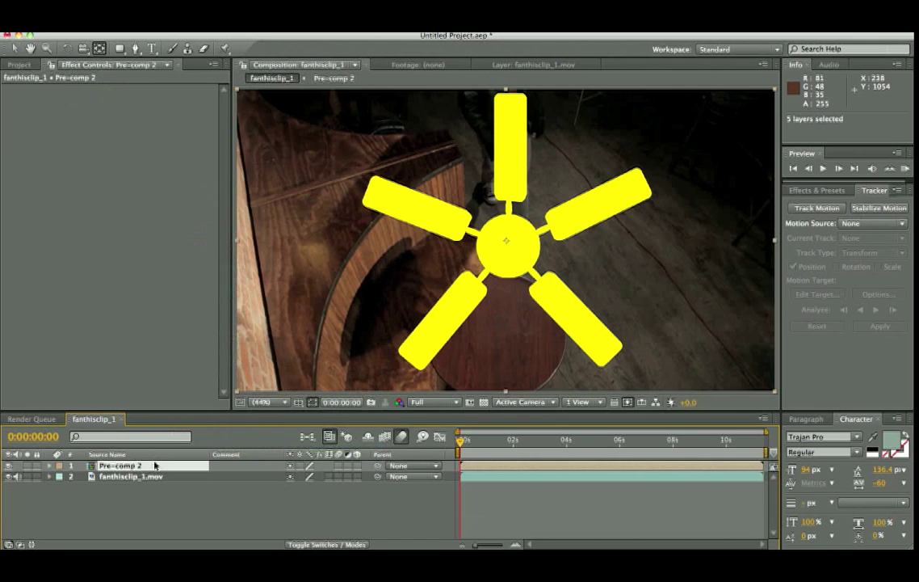
click(436, 303)
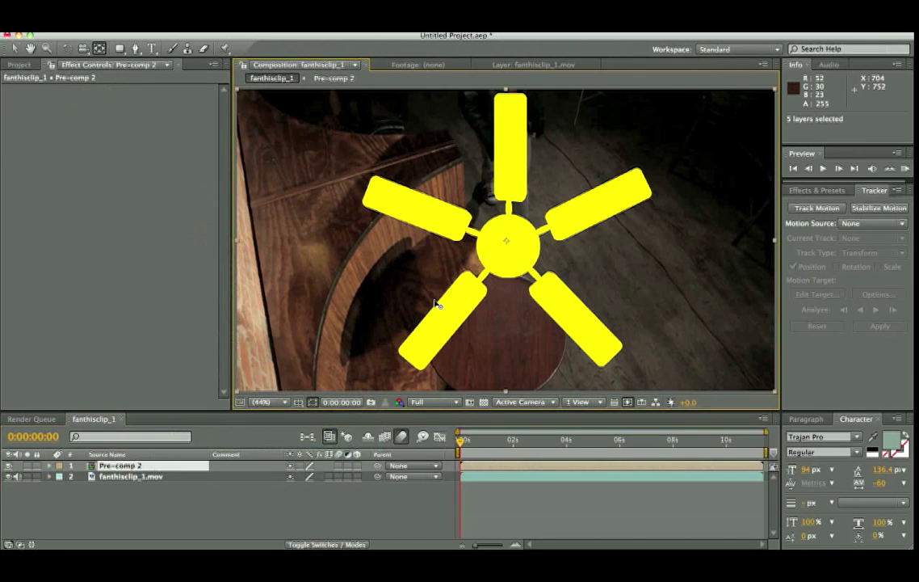
click(178, 466)
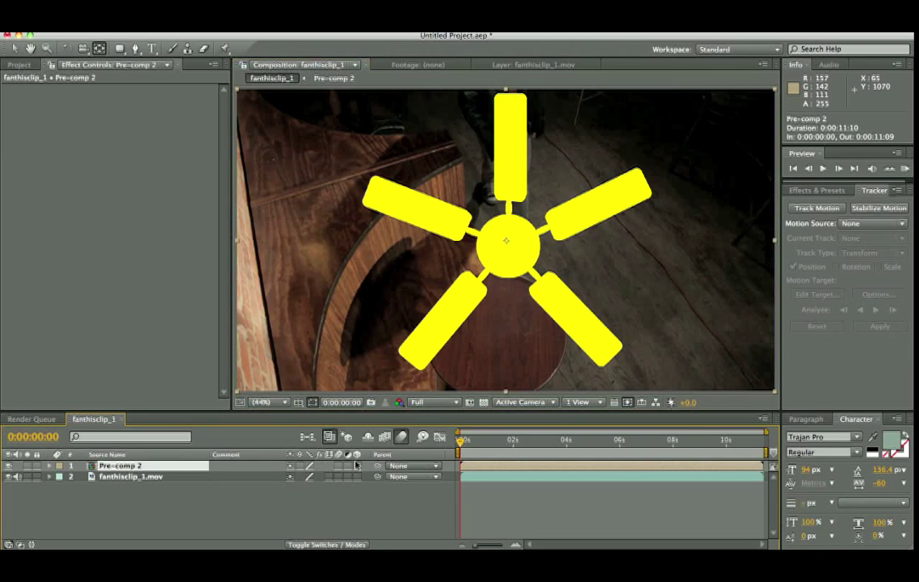
- Make Pre-comp 2 a 3D layer, tilt it flat, and raise it along Y
click(355, 466)
key(w)
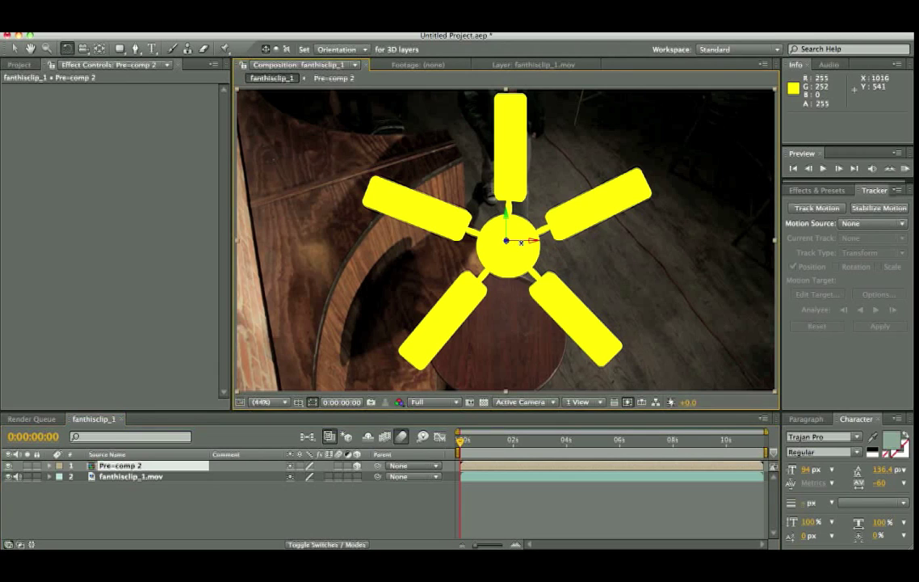
drag(519, 244, 518, 230)
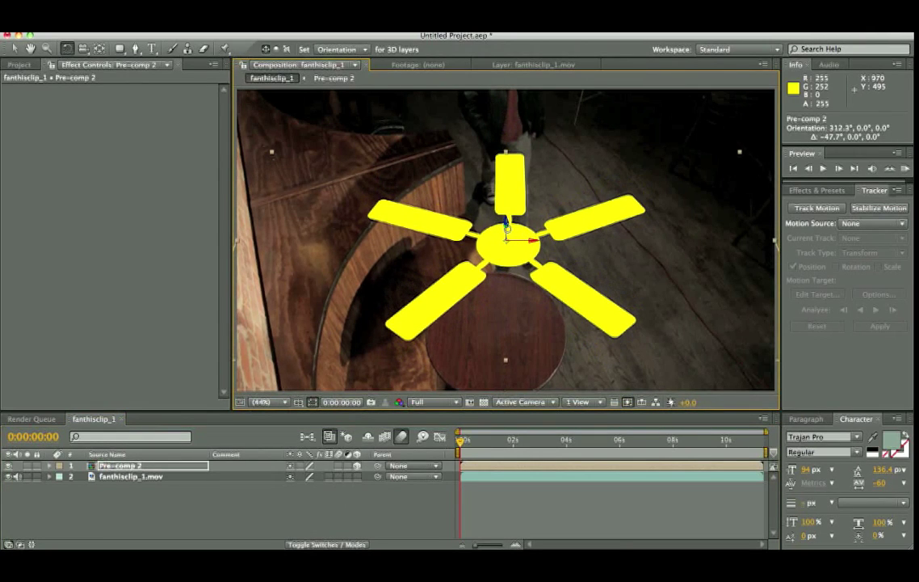
key(v)
drag(508, 232, 749, 171)
drag(701, 145, 794, 117)
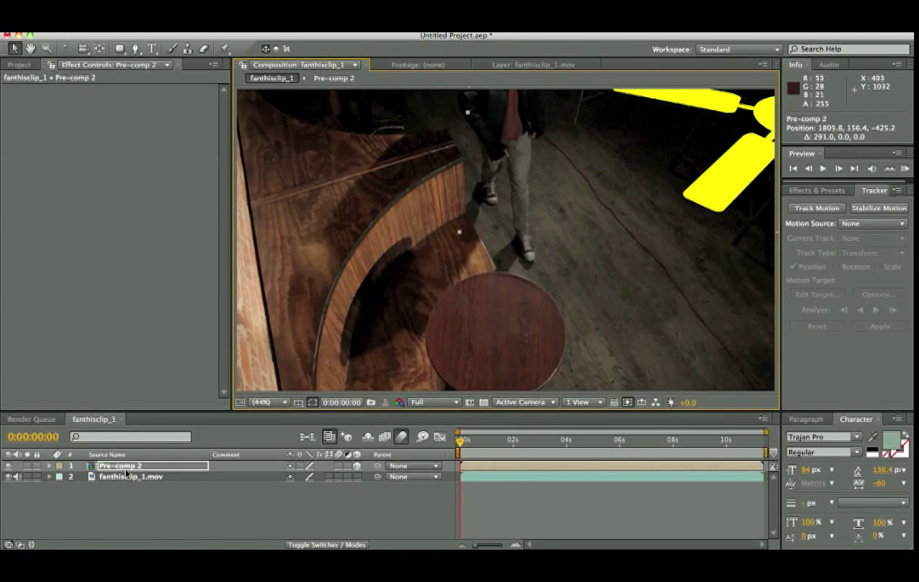
- Scale the fan to 158%, shift it down, back and right, and fit the view
key(s)
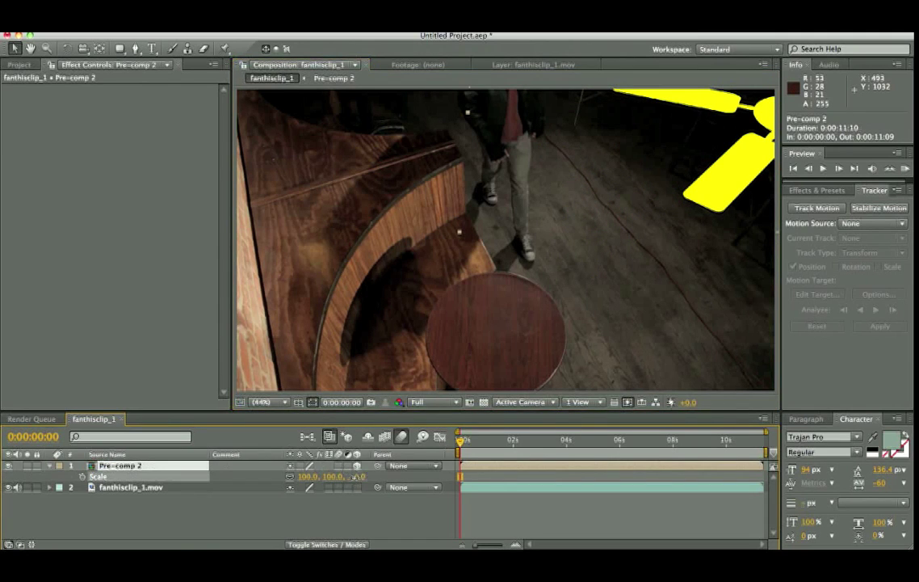
drag(308, 475, 391, 477)
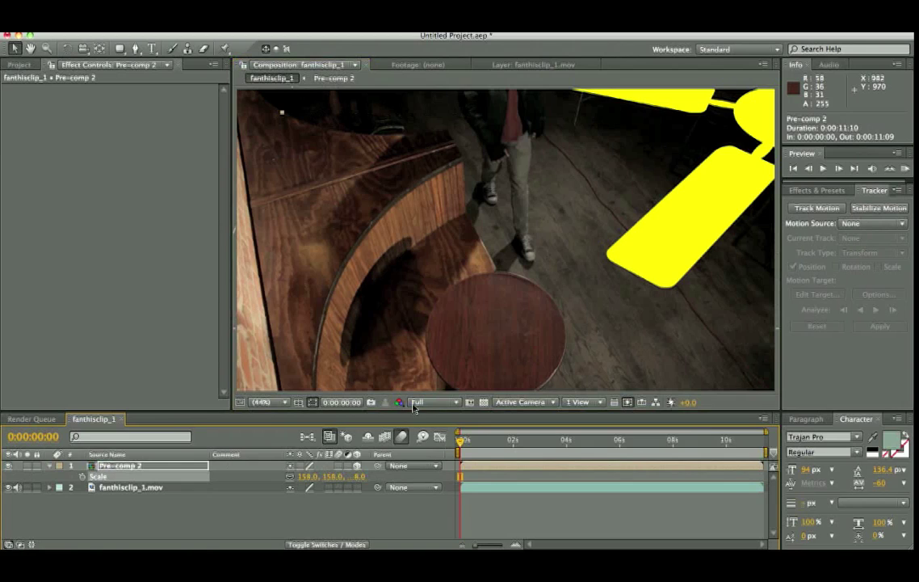
key(h)
drag(504, 322, 301, 395)
key(v)
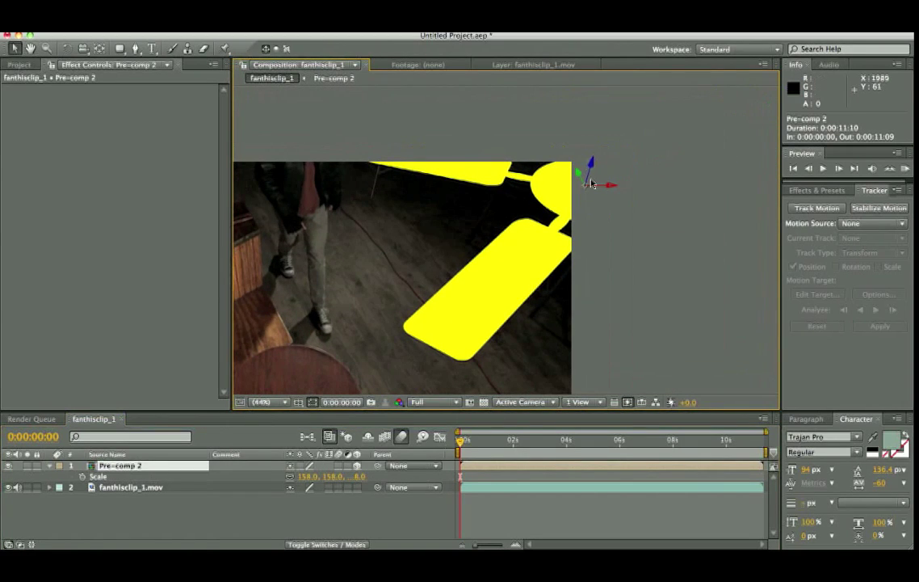
drag(592, 185, 614, 217)
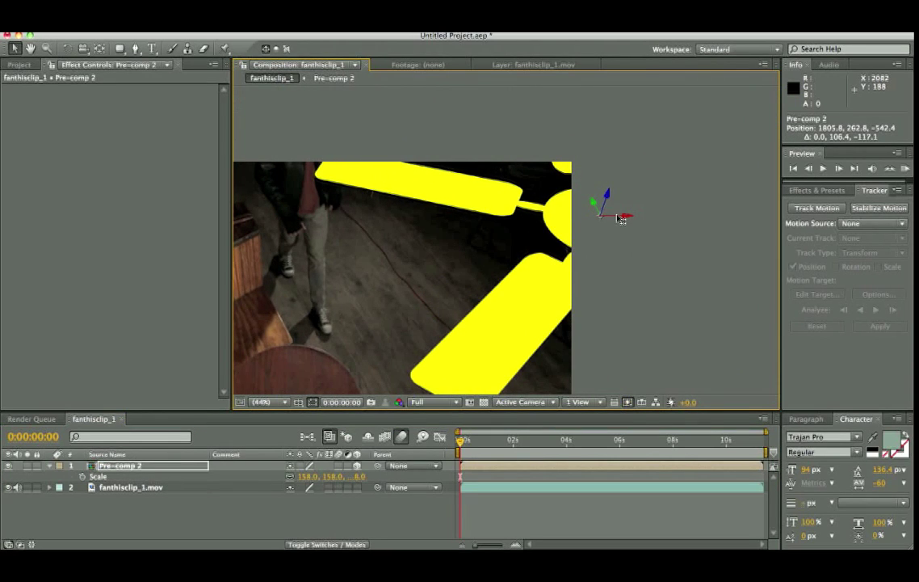
drag(611, 217, 638, 221)
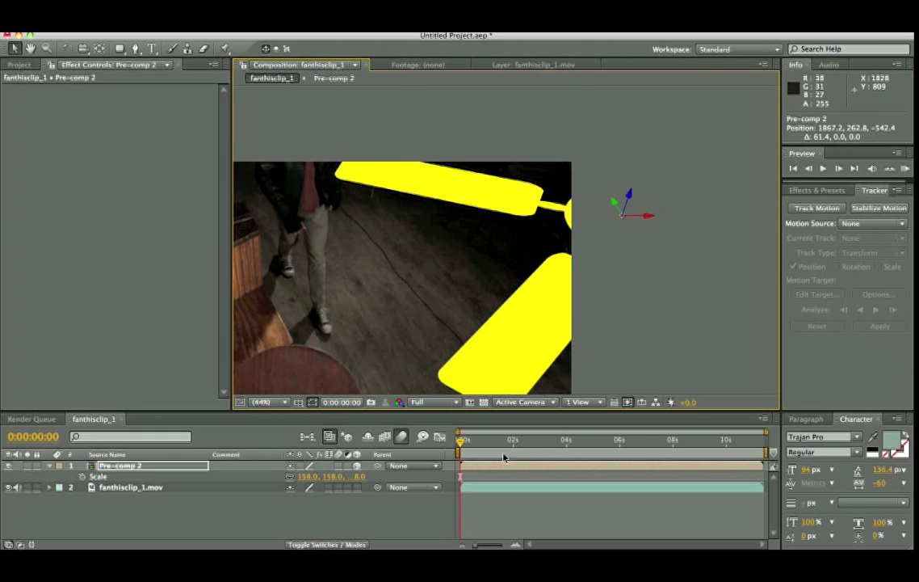
click(260, 402)
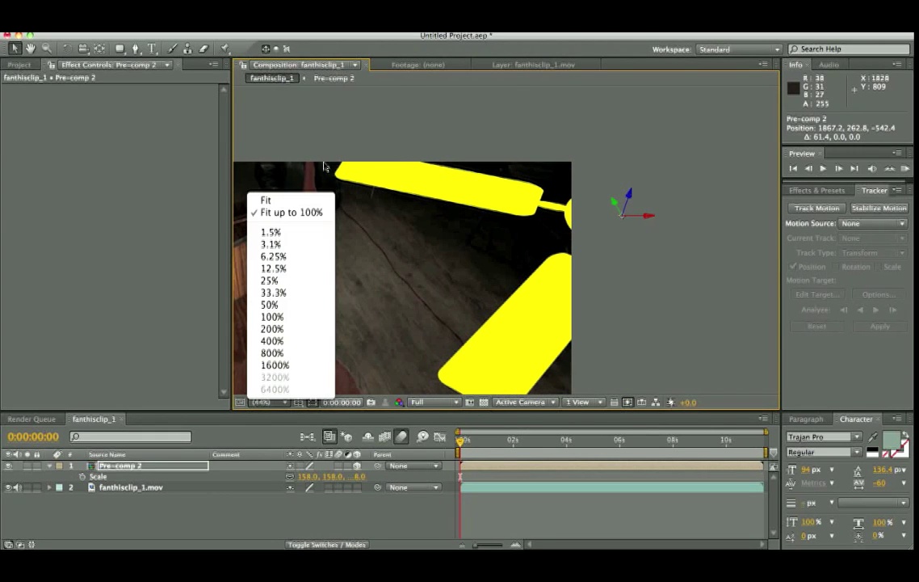
click(321, 200)
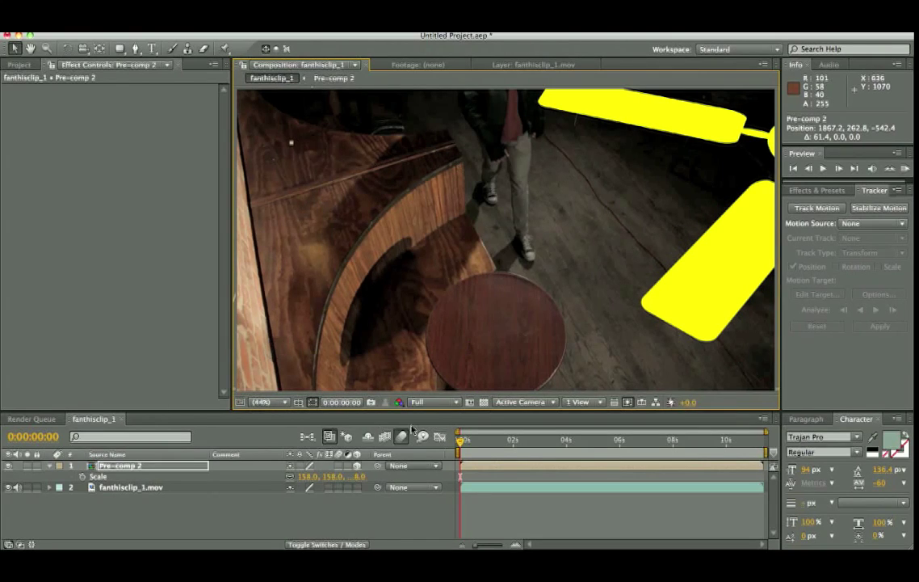
- Apply a Fill effect to the fan, sampling a near-black floor colour from the footage
click(271, 29)
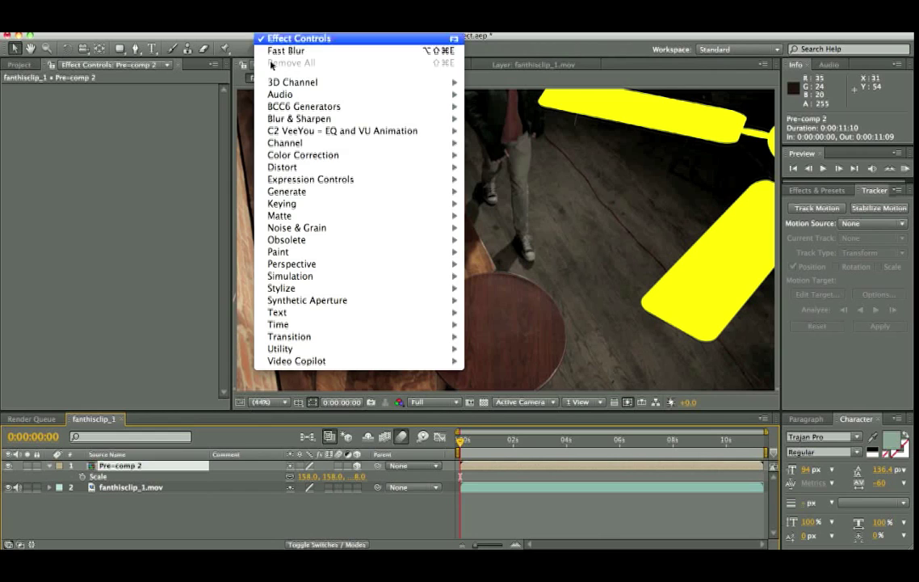
mouse_move(301, 203)
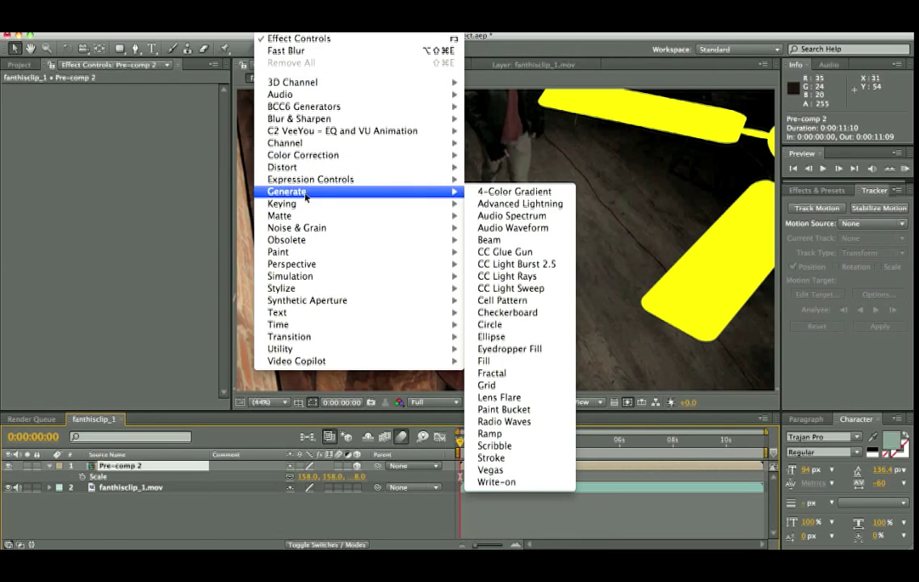
click(487, 362)
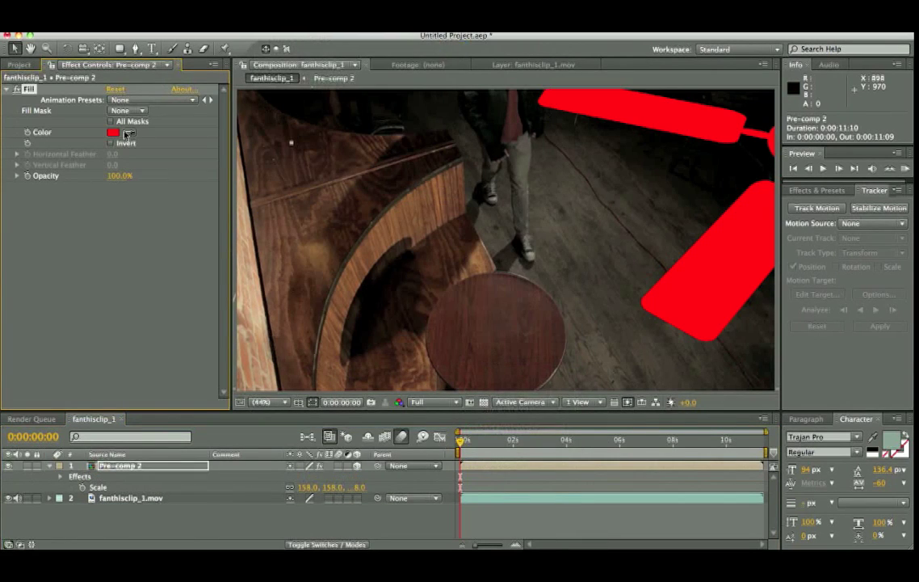
click(129, 133)
click(636, 151)
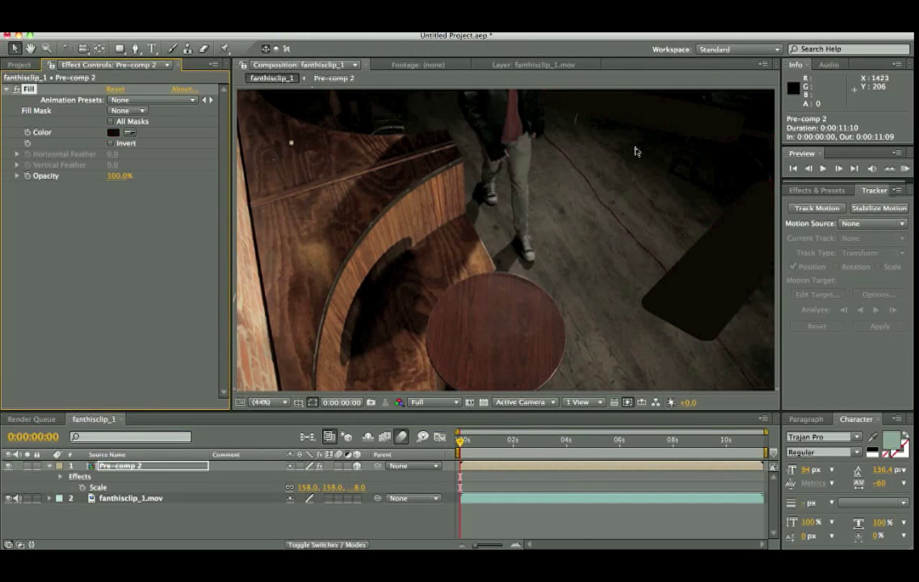
- Keyframe Pre-comp 2's Z Rotation from 0 at 0s to 35 revolutions at the clip's end
click(125, 467)
key(r)
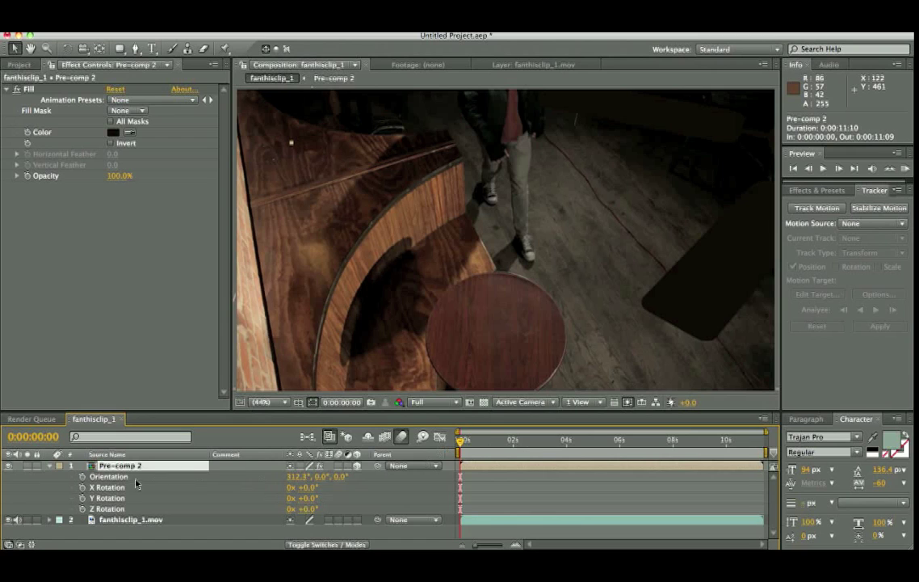
click(84, 476)
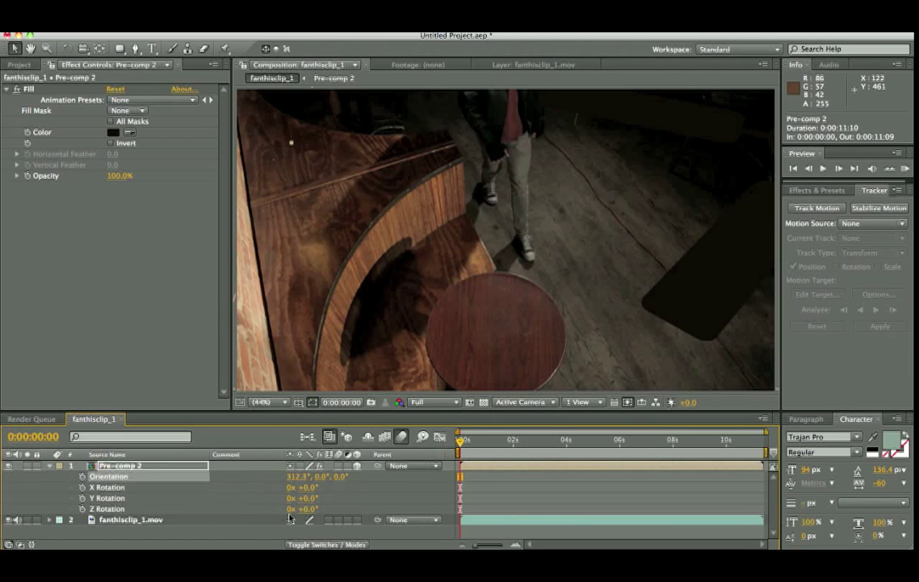
drag(306, 509, 326, 511)
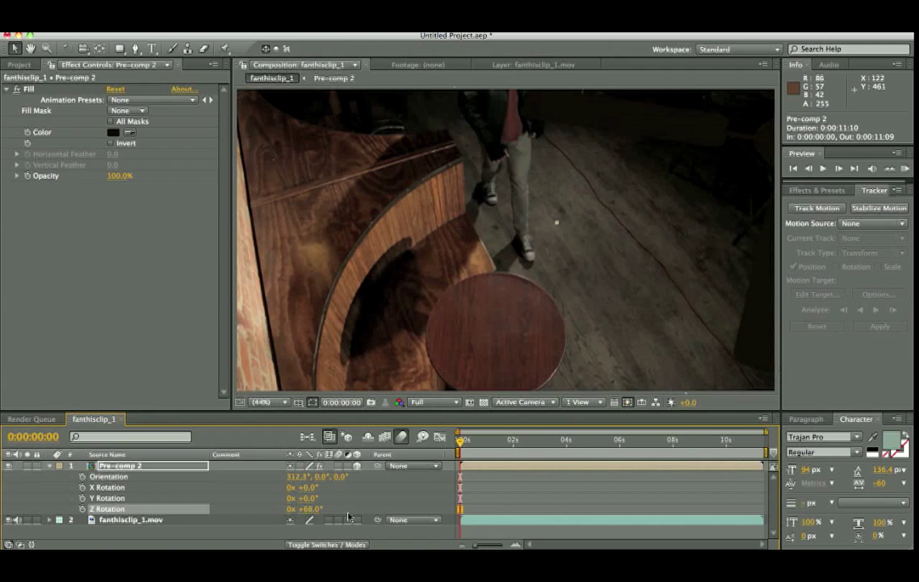
key(super+z)
click(82, 509)
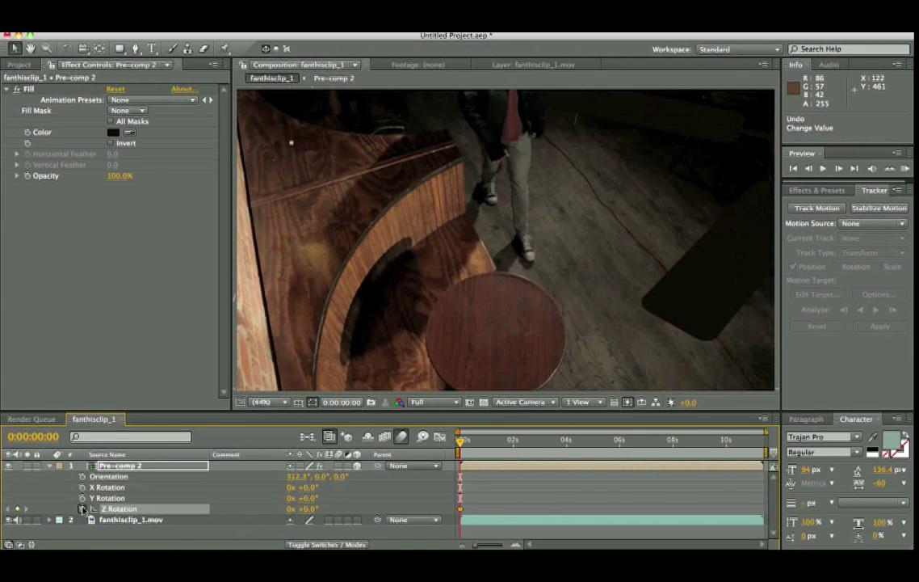
click(761, 441)
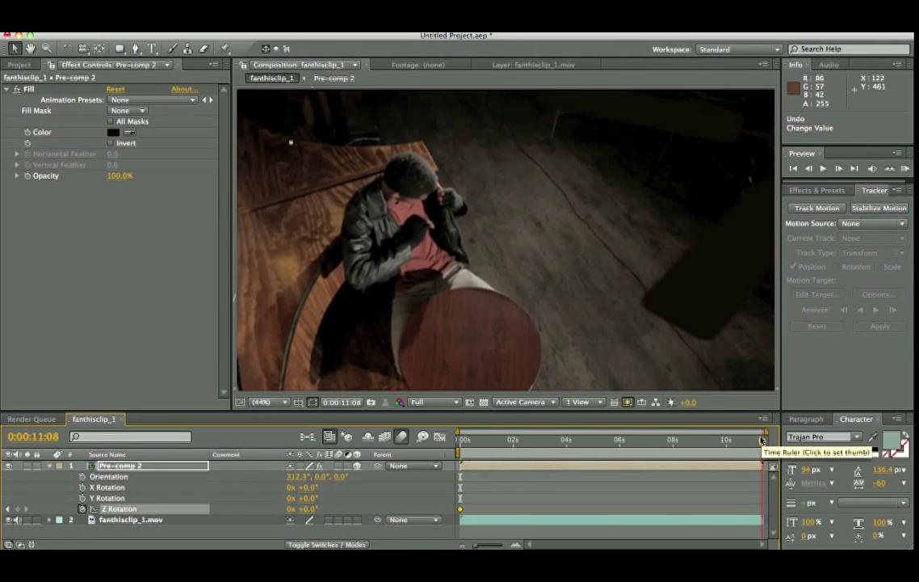
click(289, 509)
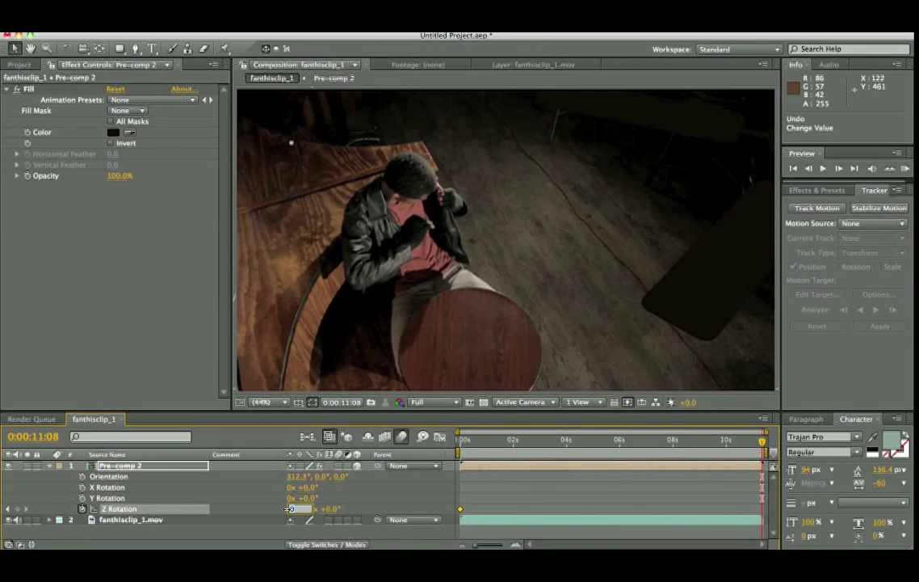
text(35)
key(Return)
drag(754, 445, 556, 450)
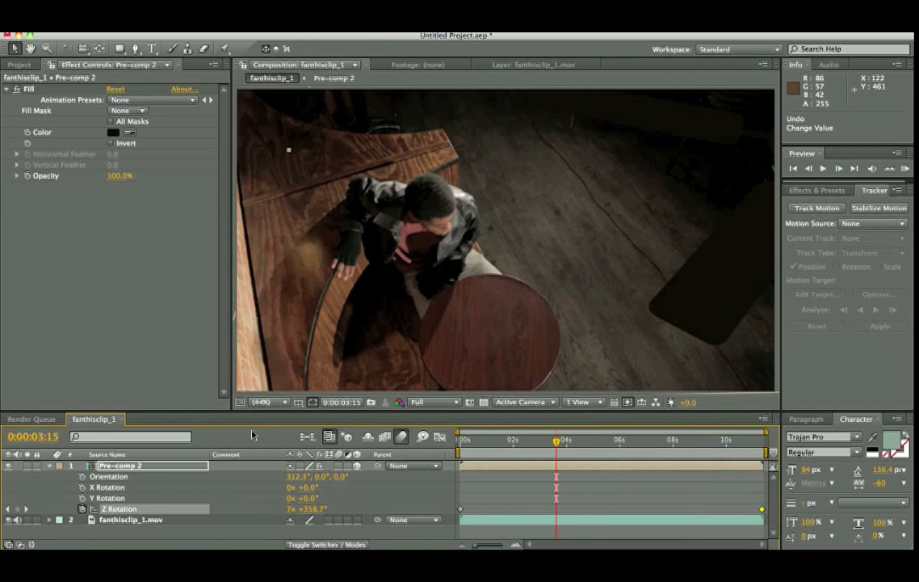
- Turn on motion blur for the comp and Pre-comp 2, and check the spin at 0:00:04:21
click(401, 437)
click(339, 467)
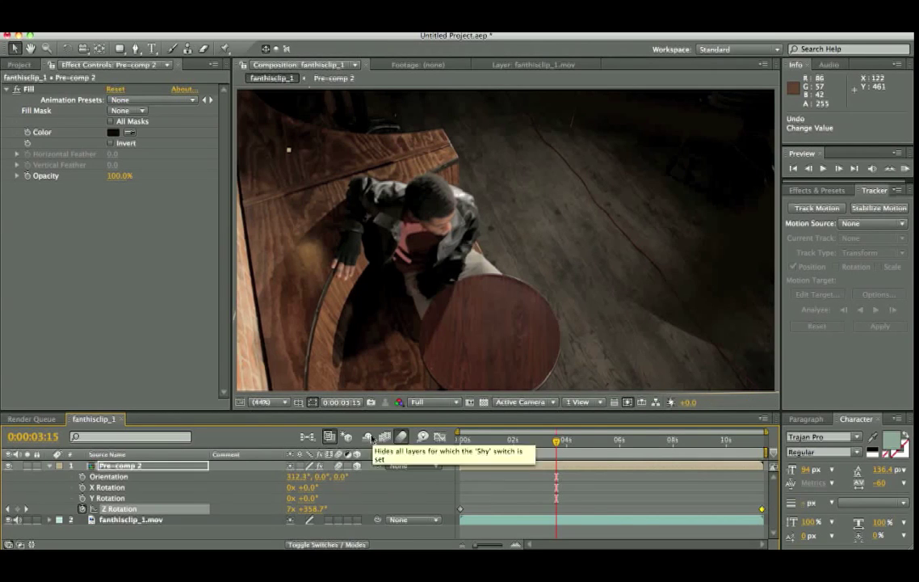
click(558, 440)
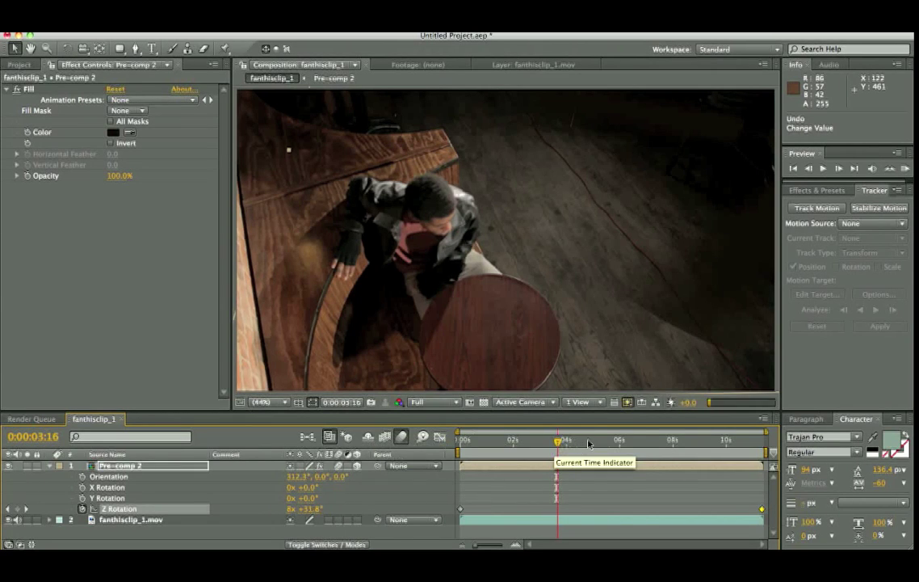
click(589, 441)
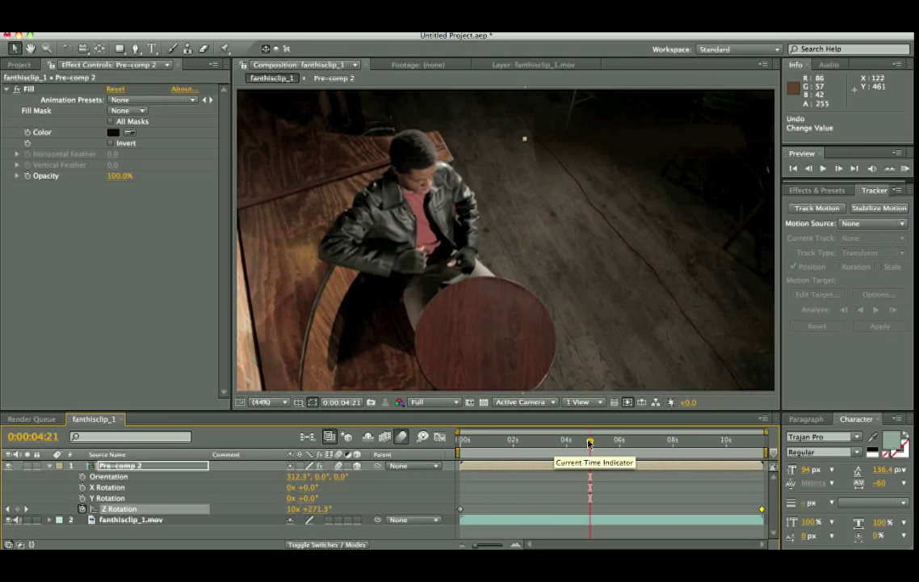
click(179, 466)
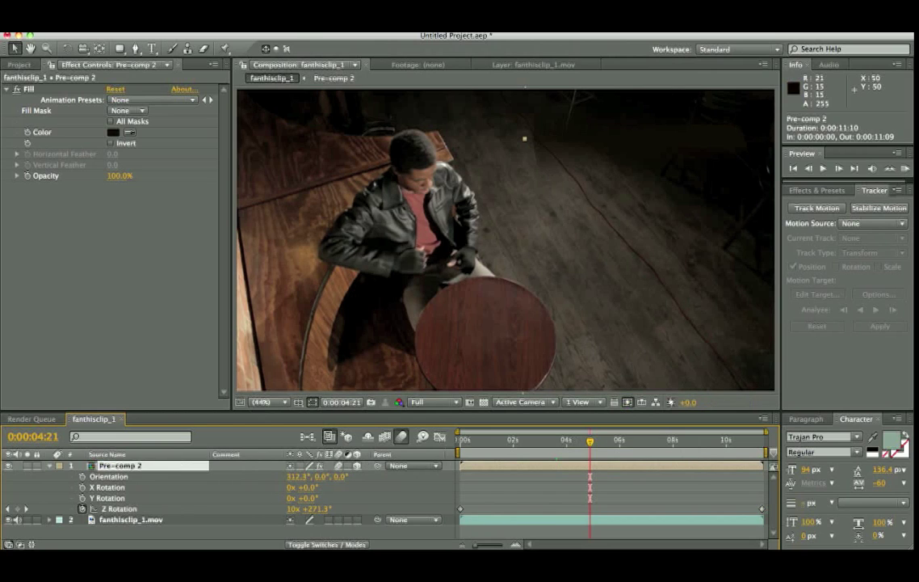
click(274, 24)
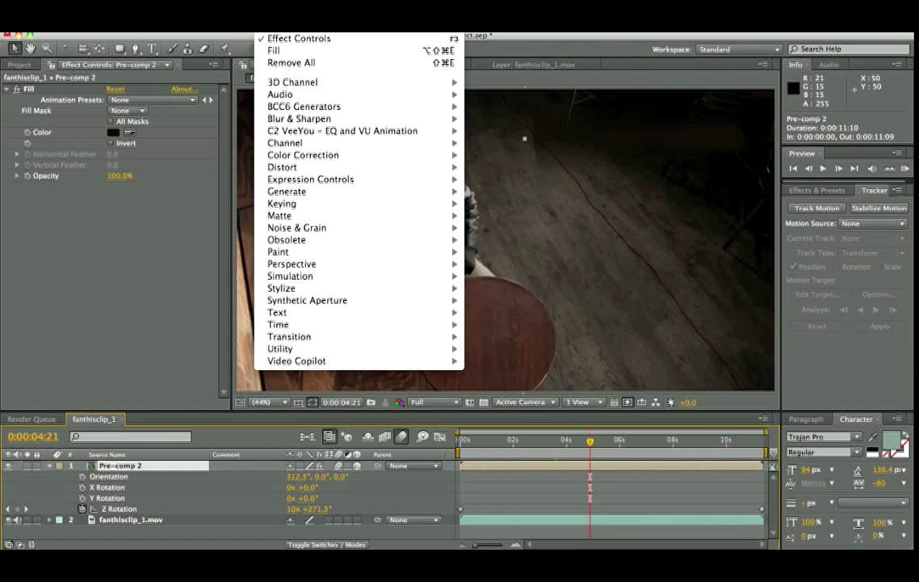
- Apply Fast Blur to Pre-comp 2 with Blurriness set to 18.0
mouse_move(299, 122)
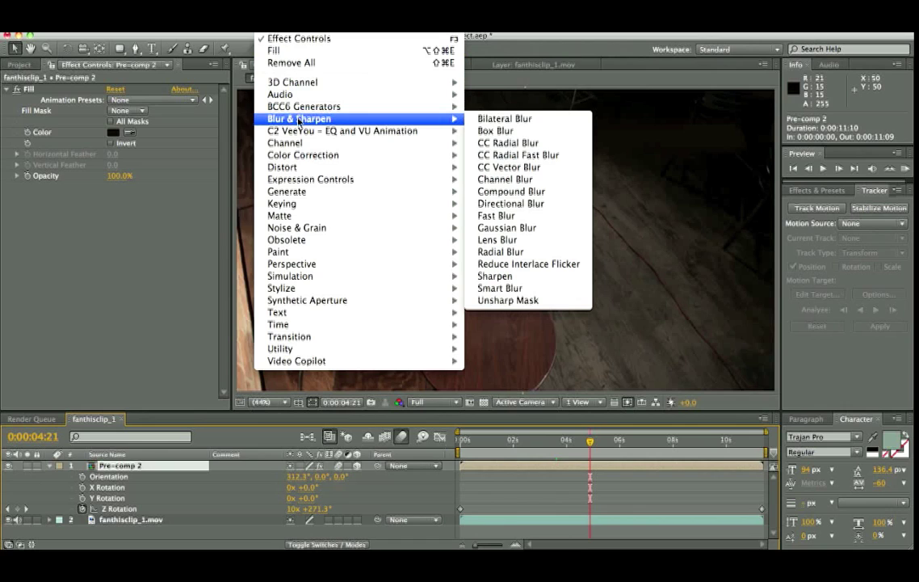
click(547, 219)
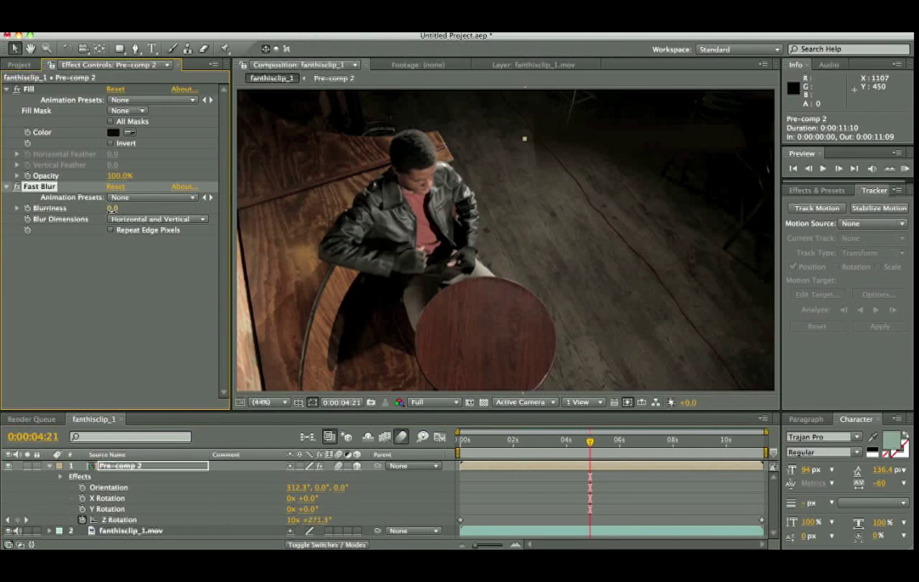
drag(113, 208, 119, 208)
- Scrub the footage to 0:00:05:11 and turn off Pre-comp 2's visibility
click(50, 466)
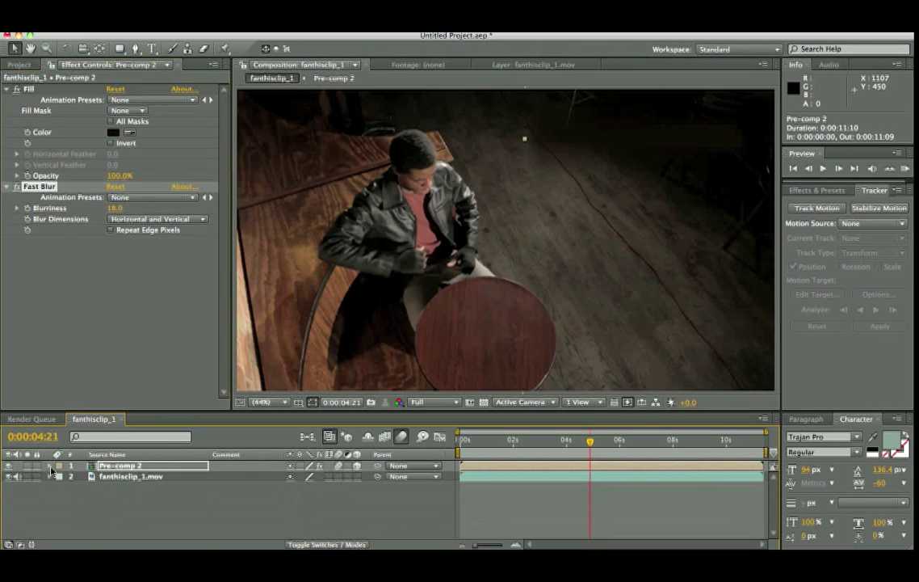
key(Page_Up)
drag(532, 443, 508, 441)
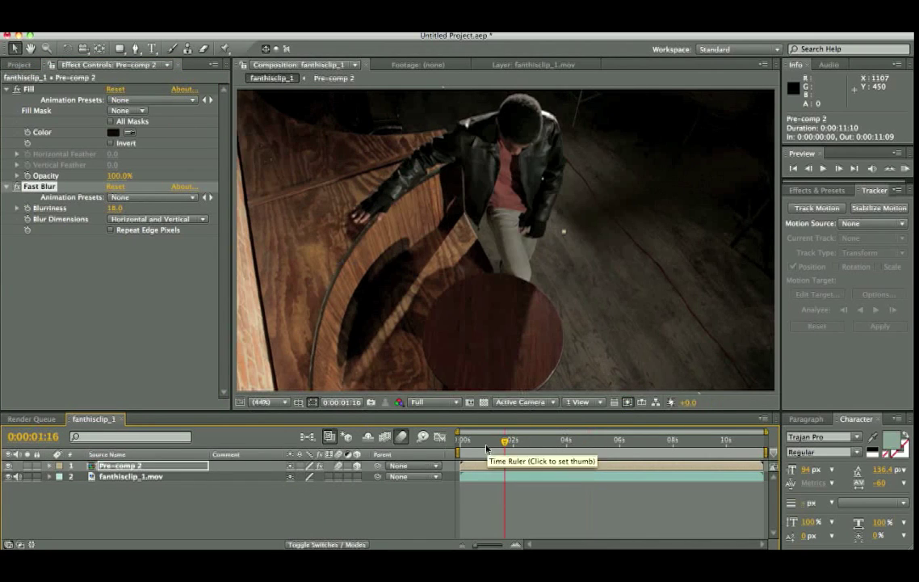
drag(486, 447, 600, 443)
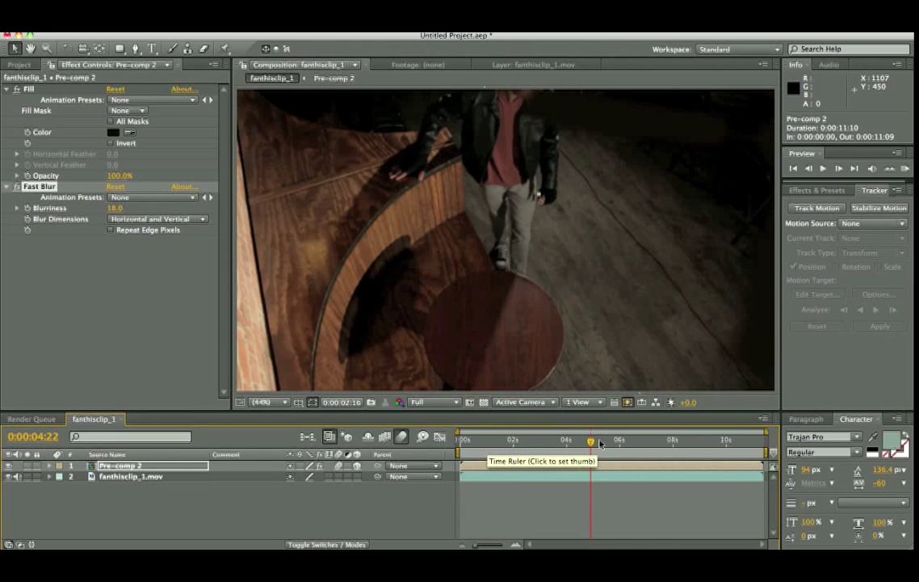
drag(601, 443, 605, 443)
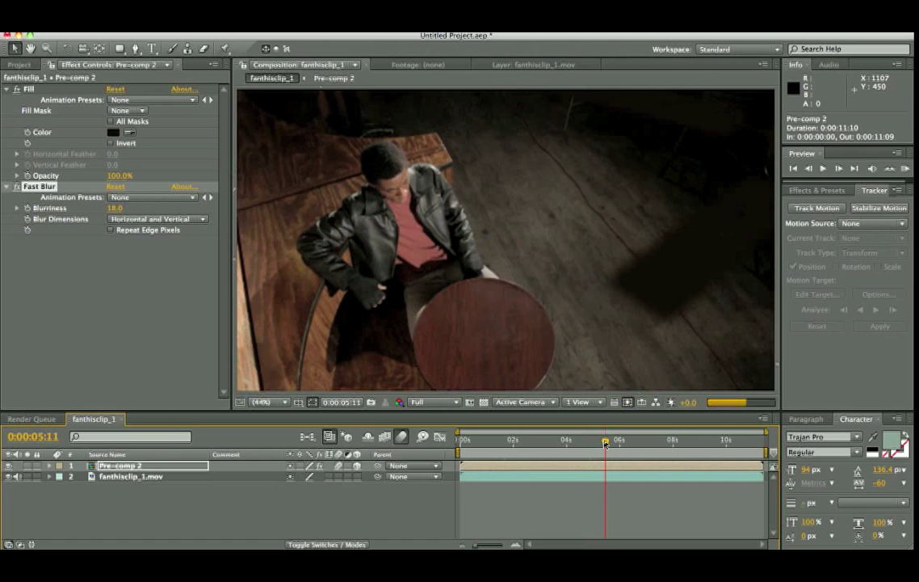
click(8, 467)
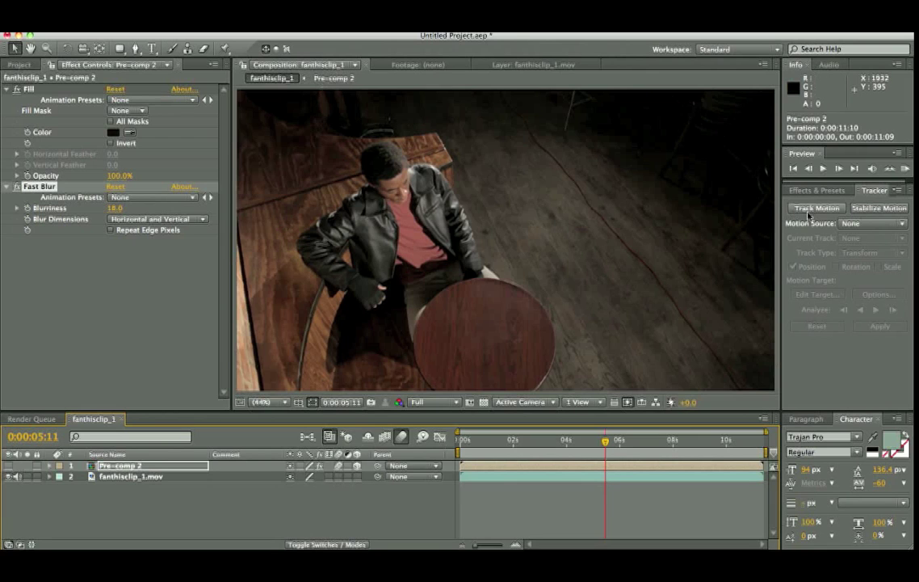
- Add a Null 2 null object via Layer > New, then select fanthisclip_1.mov
click(236, 30)
mouse_move(243, 38)
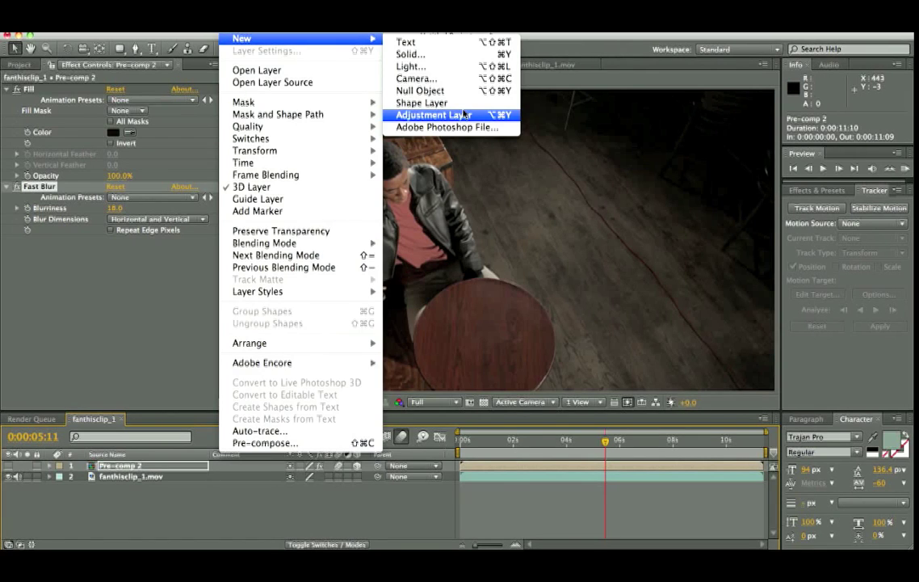
click(464, 91)
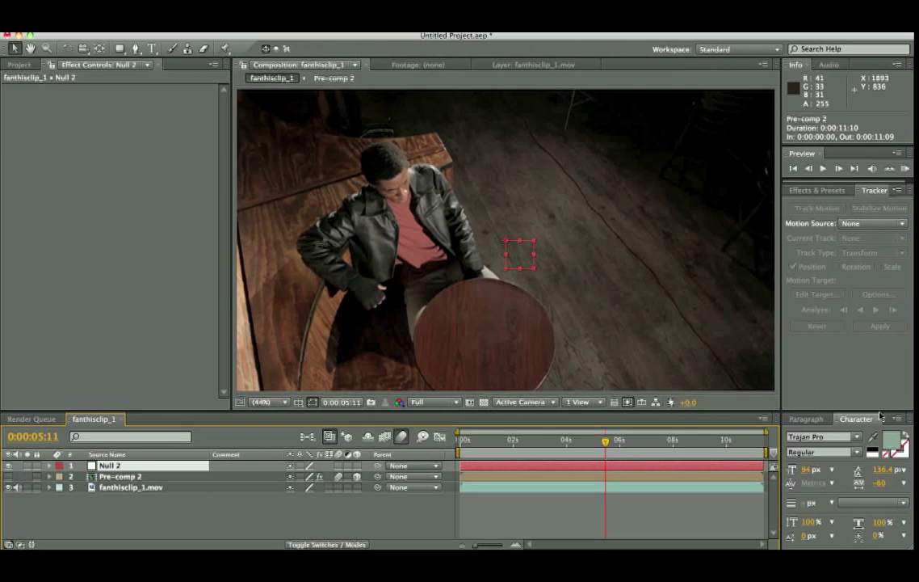
click(164, 488)
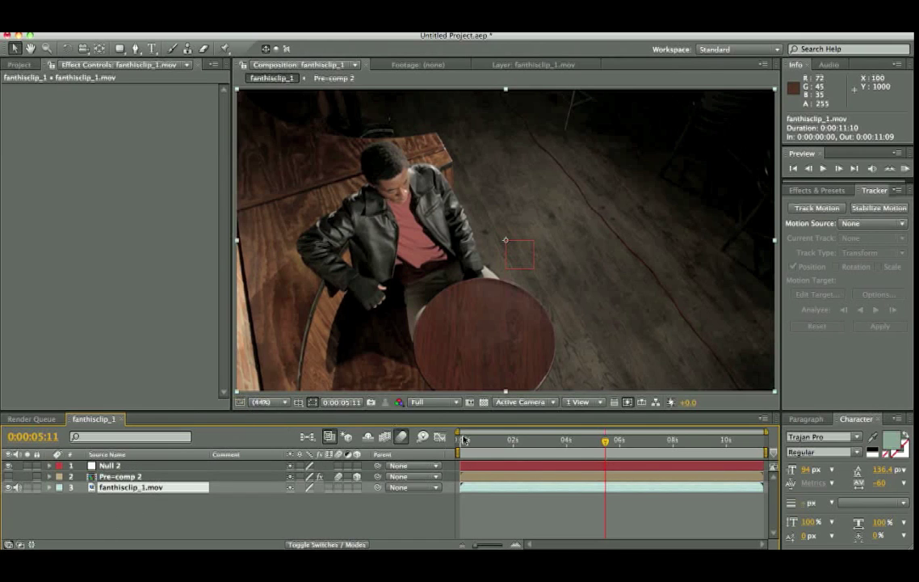
- Start a motion track on fanthisclip_1.mov and magnify the Layer viewer to 200%
click(838, 209)
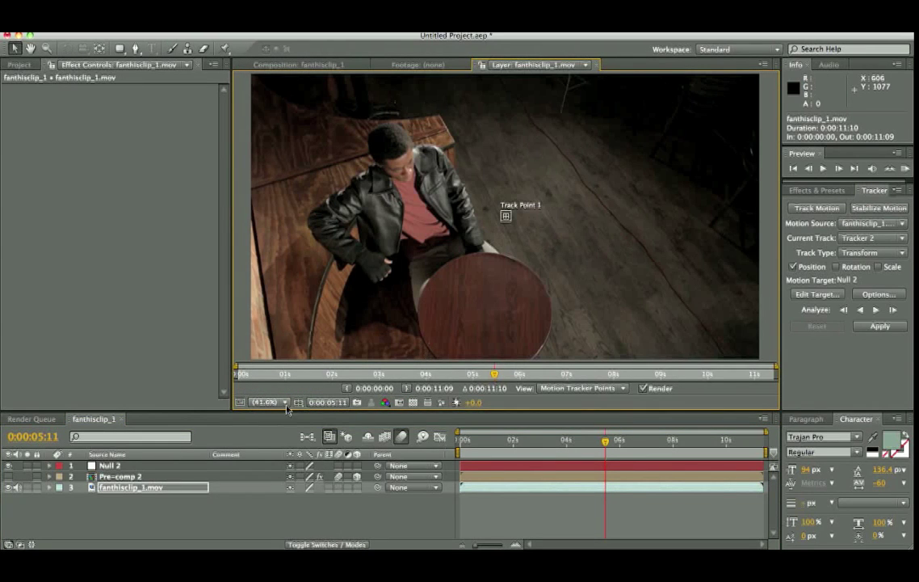
click(266, 402)
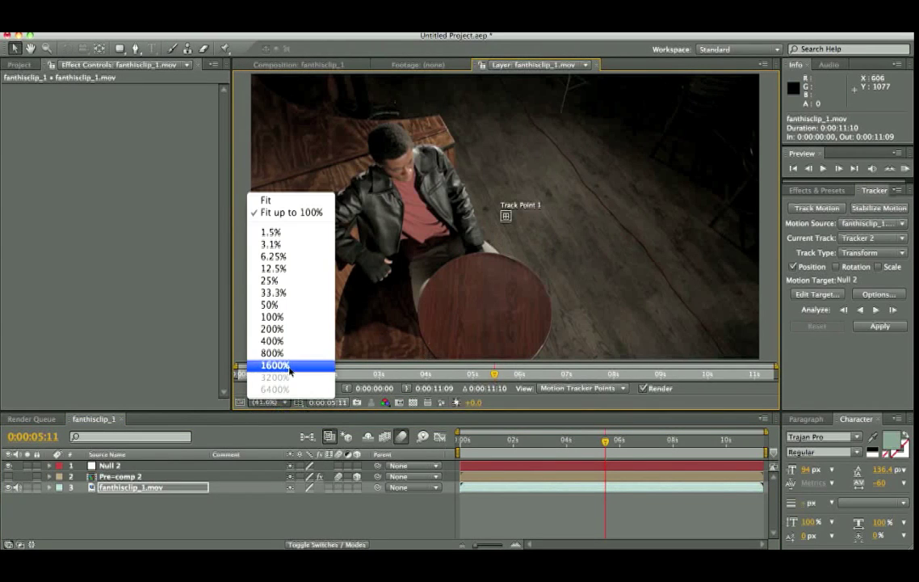
click(274, 324)
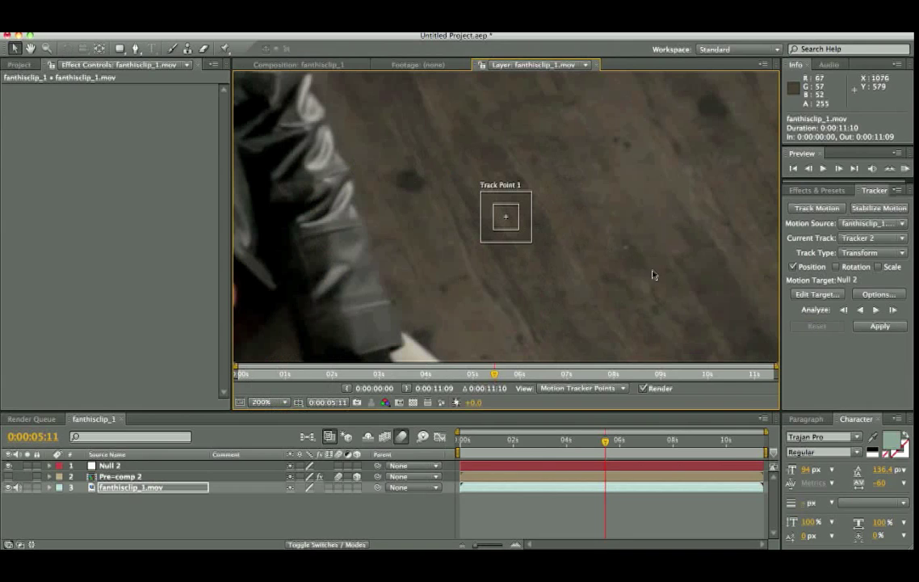
key(space)
drag(637, 276, 363, 301)
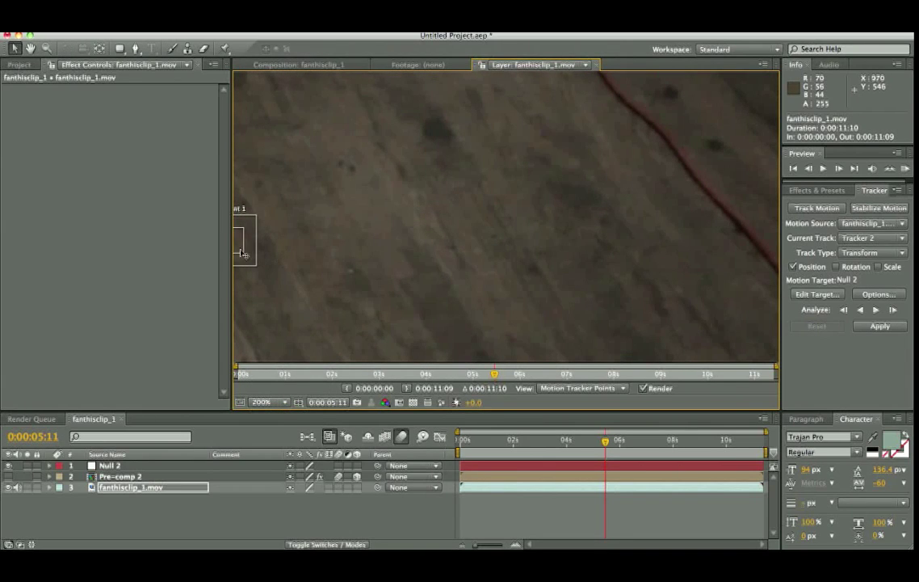
- Position Track Point 1 on a dark spot on the floor
drag(242, 235, 736, 172)
key(space)
drag(743, 234, 389, 286)
drag(509, 285, 375, 314)
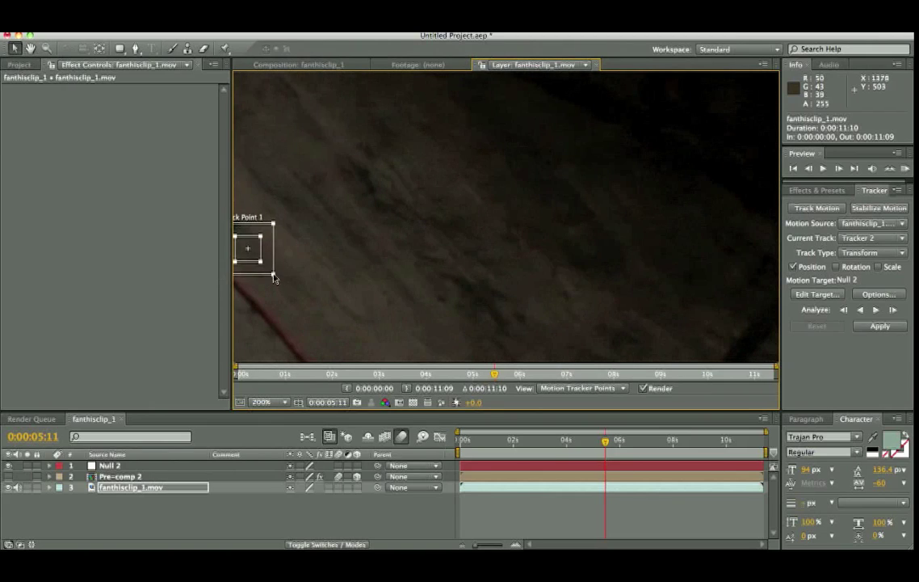
drag(253, 261, 630, 238)
key(space)
drag(653, 281, 529, 186)
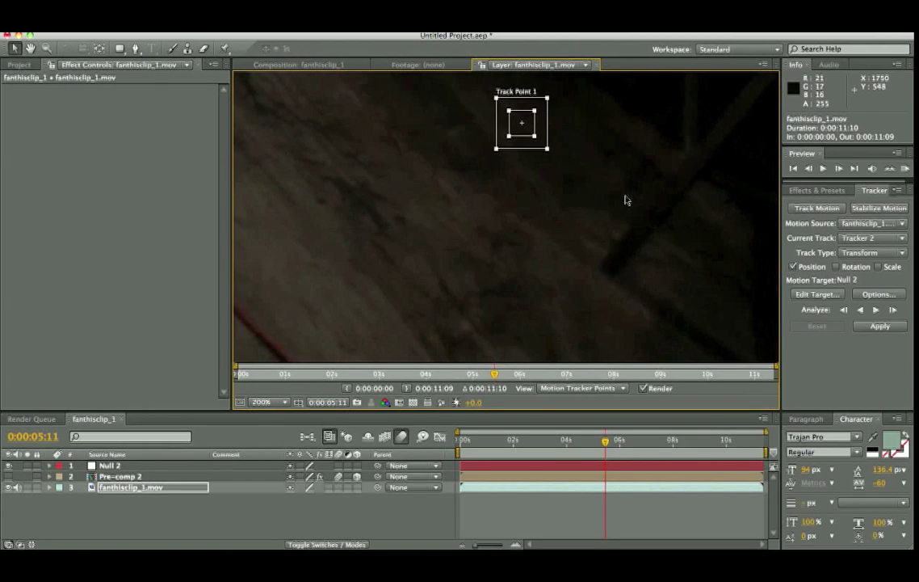
drag(529, 126, 610, 267)
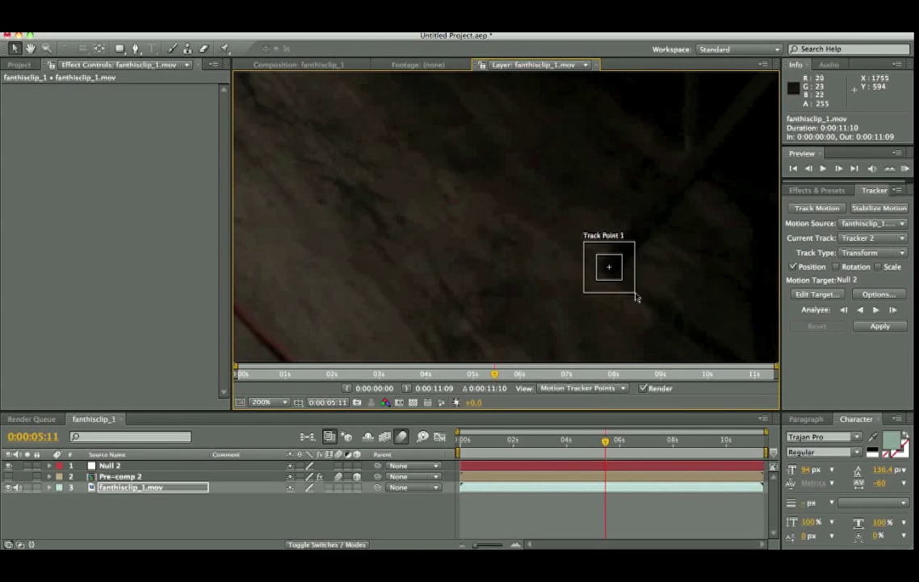
- Enlarge the track point's search area and return to the first frame
mouse_move(636, 298)
mouse_down()
mouse_move(651, 309)
mouse_move(621, 284)
mouse_up()
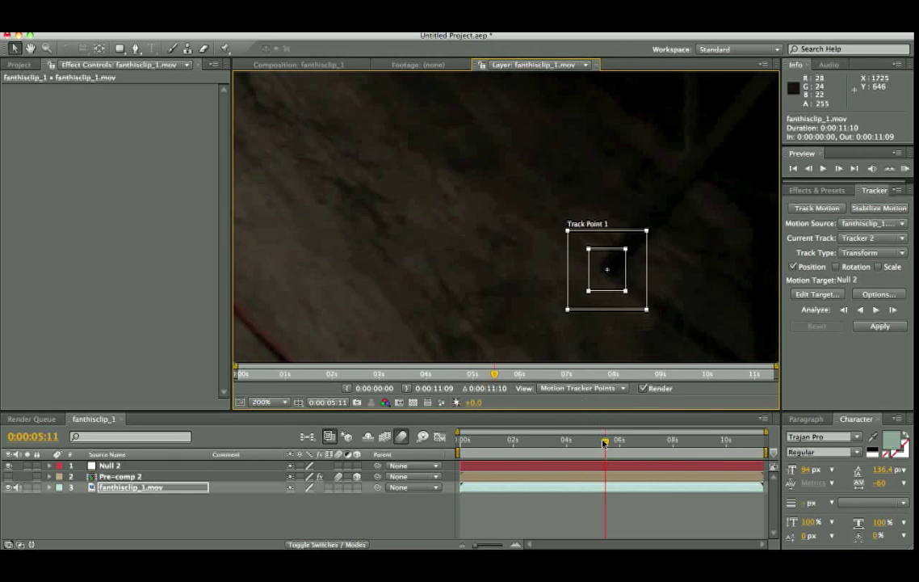
drag(606, 440, 462, 443)
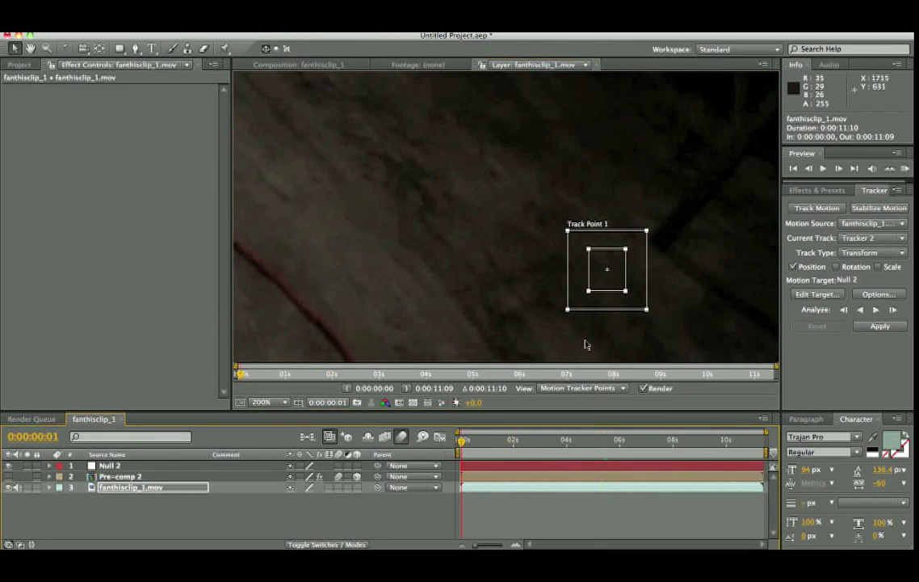
drag(617, 290, 667, 267)
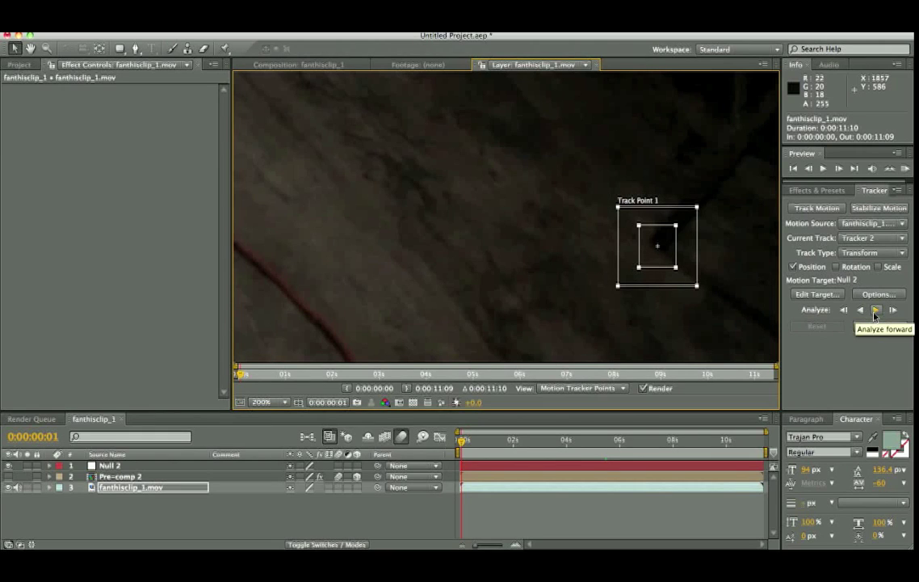
- Analyze the floor-spot track forward through the entire clip
click(874, 311)
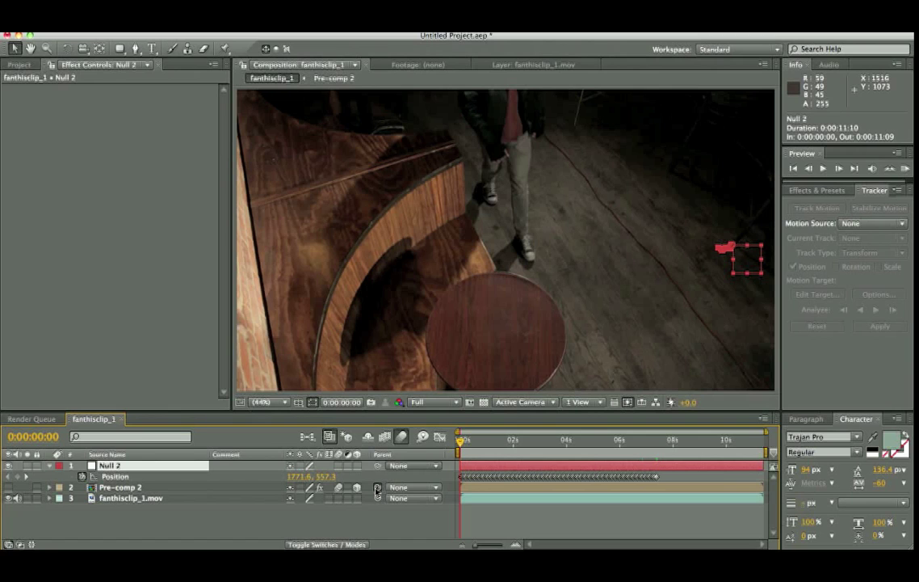
- Parent Pre-comp 2 to Null 2, then preview and check at 0:00:04:19
drag(377, 489, 110, 466)
key(space)
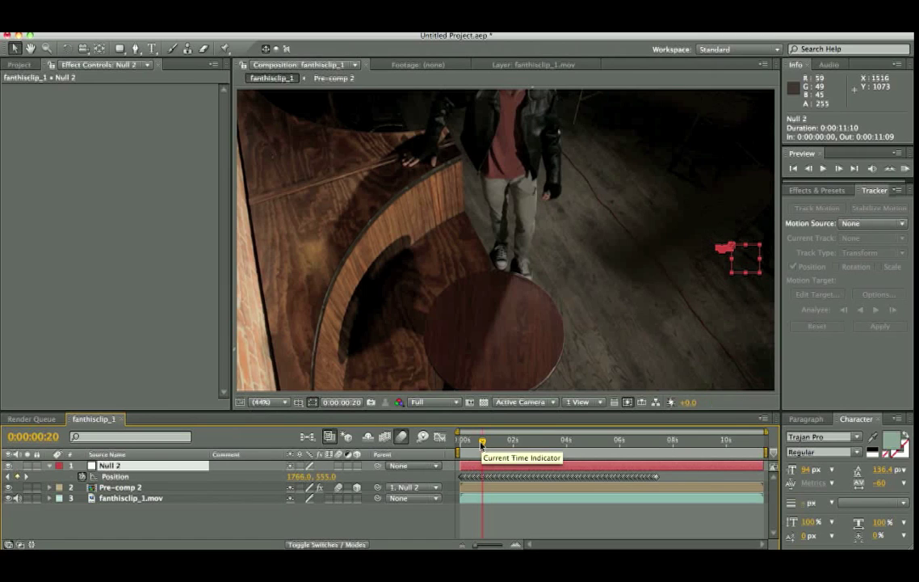
drag(482, 442, 587, 442)
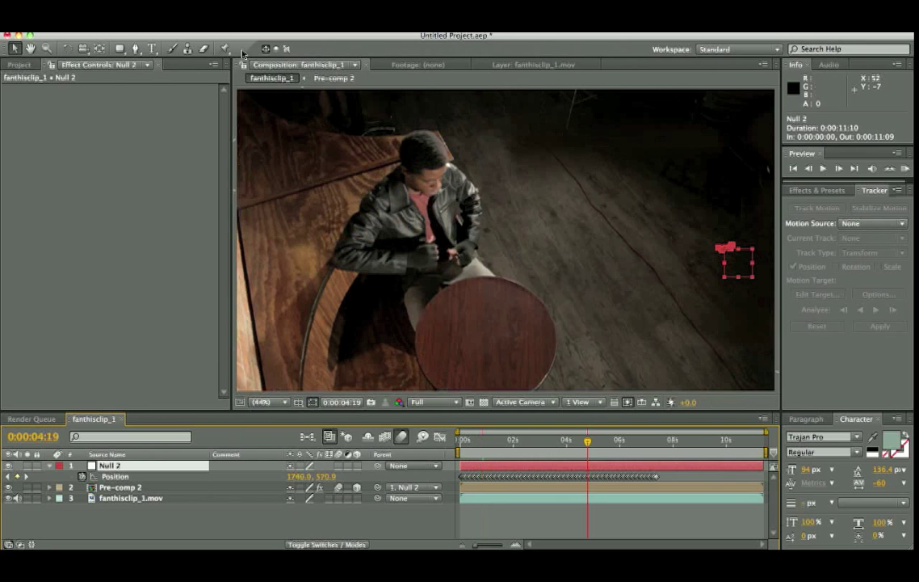